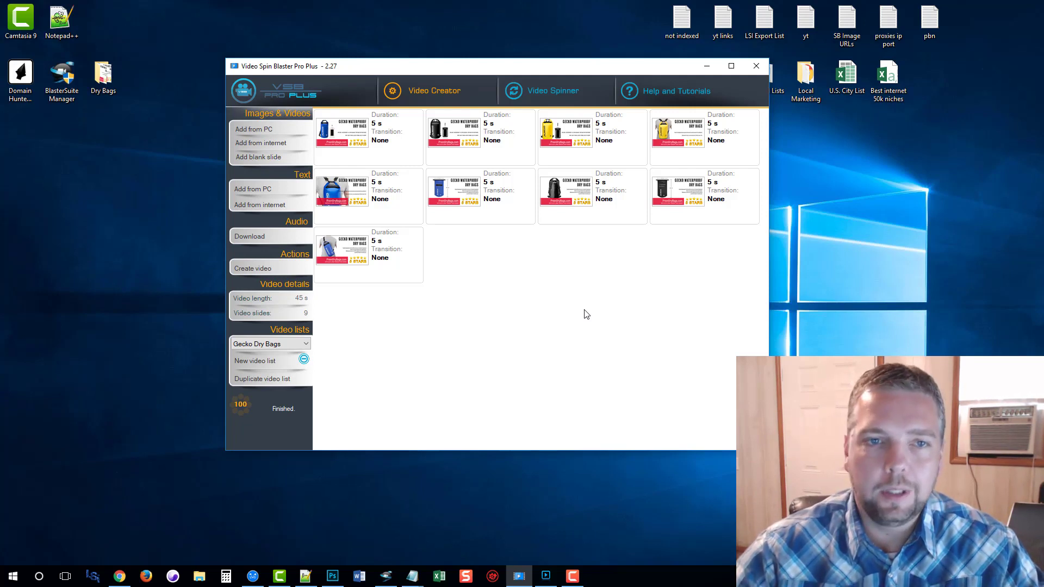
View the Gecko keyword list in Notepad++, and return to Video Spin Blaster Pro Plus
left_click(578, 310)
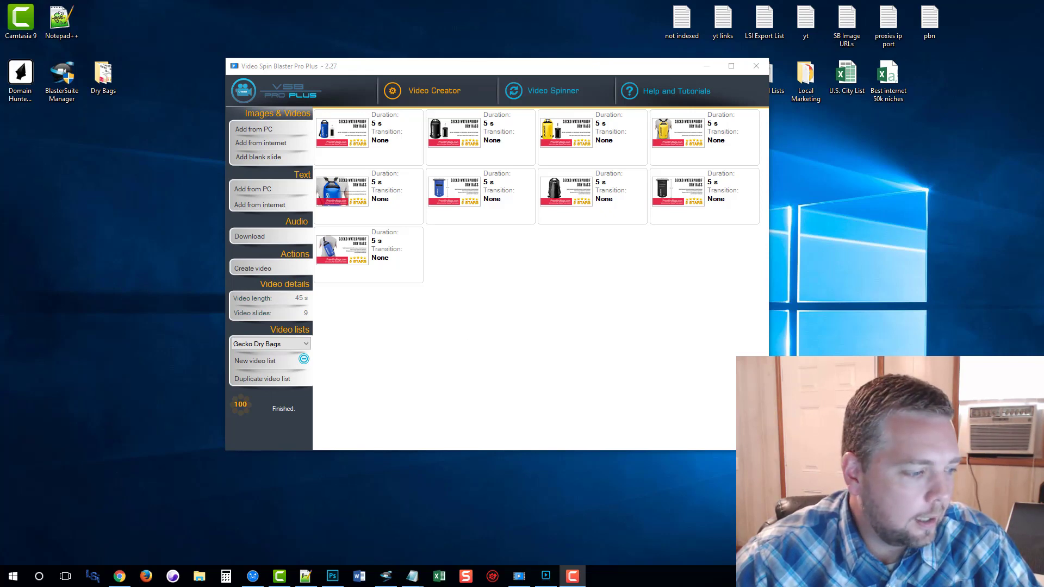
key("alt+Tab")
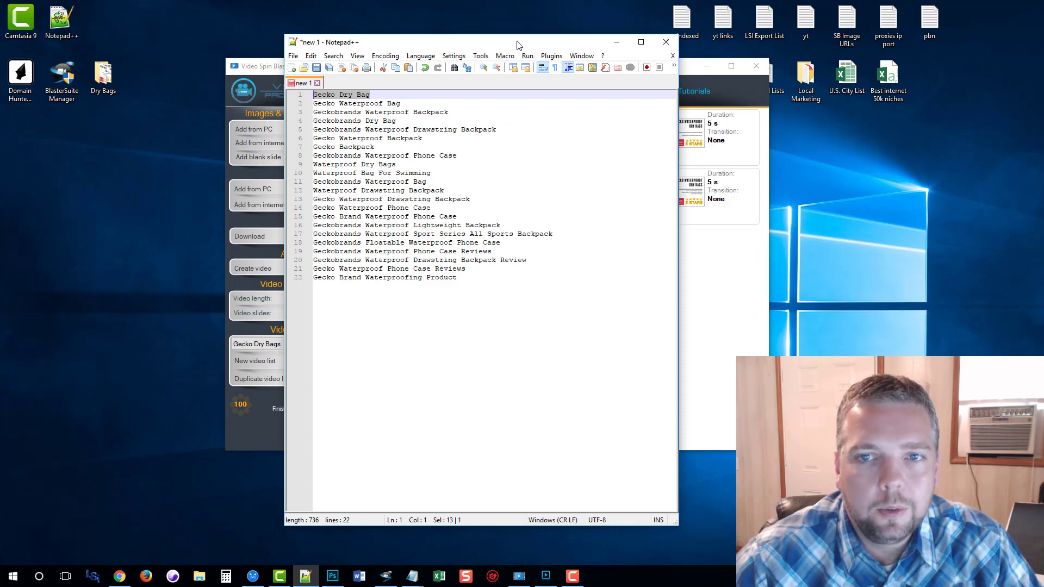
key("alt+Tab")
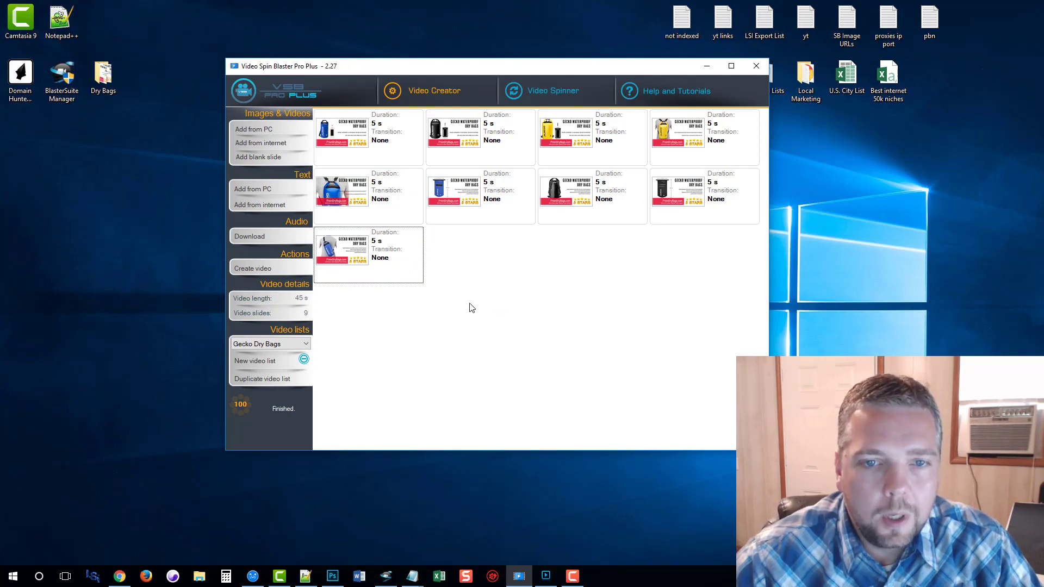
Give all nine slides a random duration with a minimum of 5 and a maximum of 10 seconds
left_click_drag(344, 299, 726, 124)
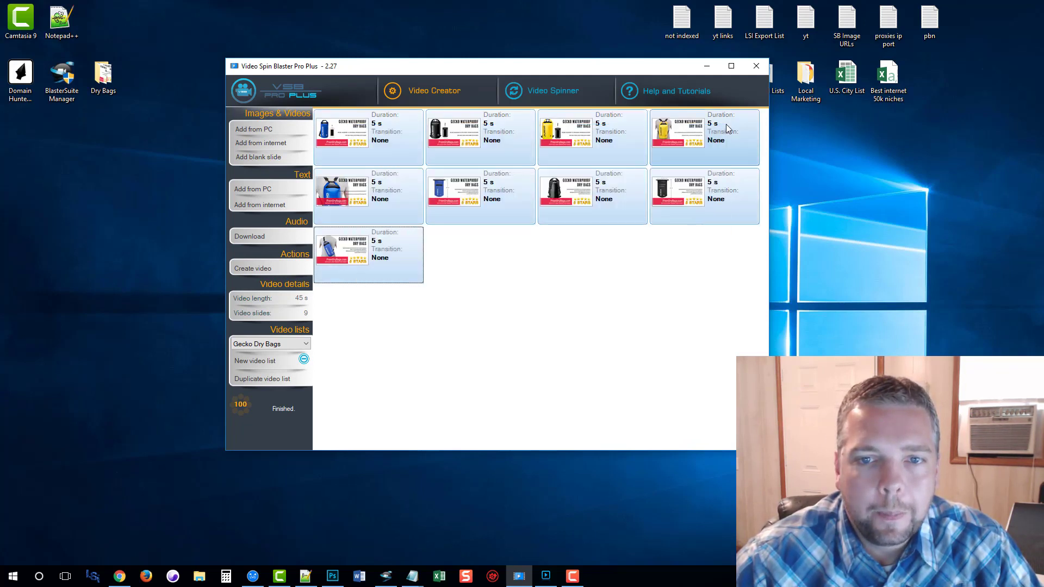
right_click(375, 143)
mouse_move(421, 161)
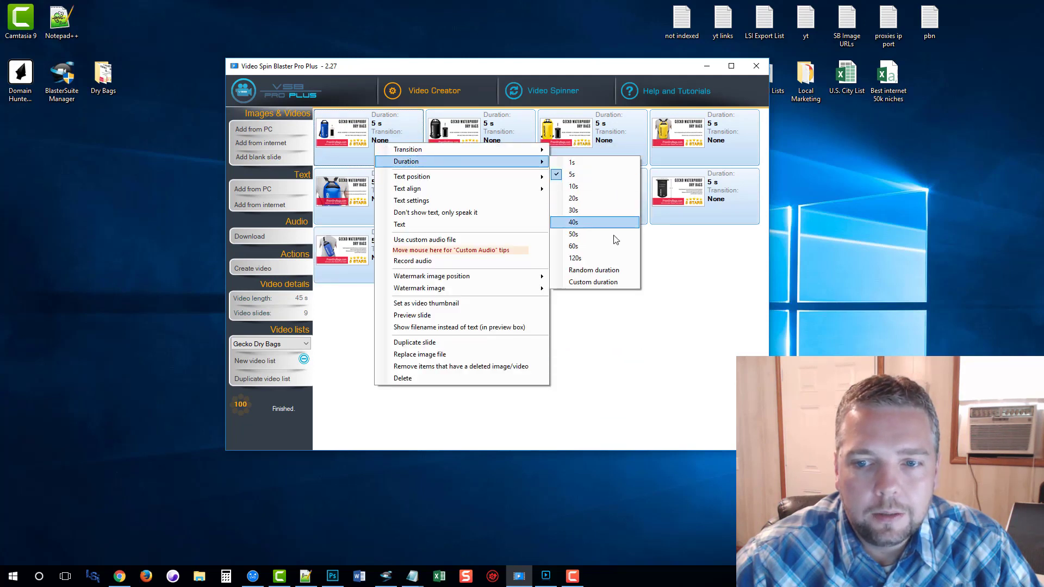
left_click(607, 271)
left_click(480, 254)
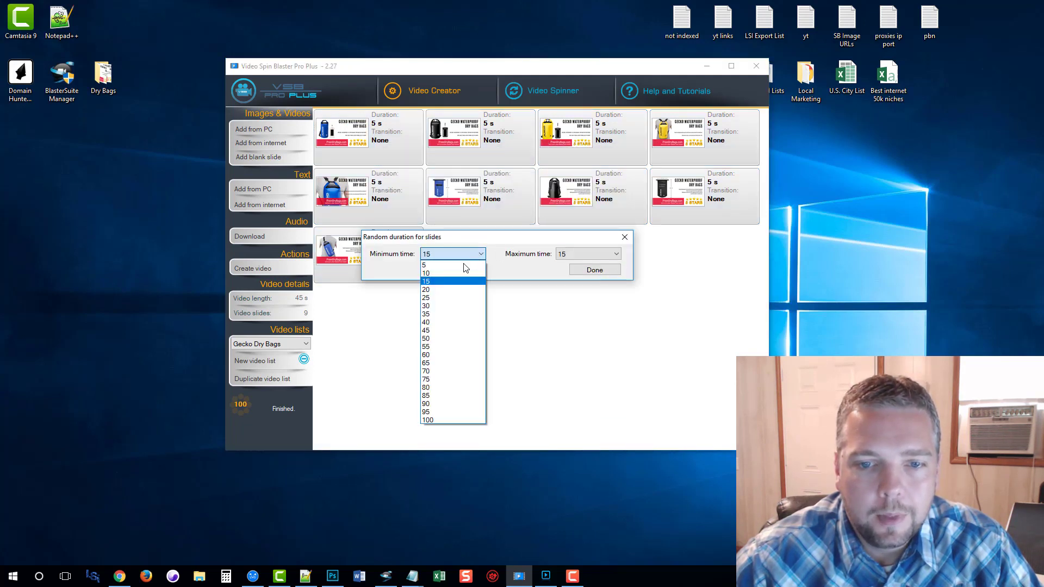
left_click(463, 270)
left_click(590, 254)
left_click(591, 271)
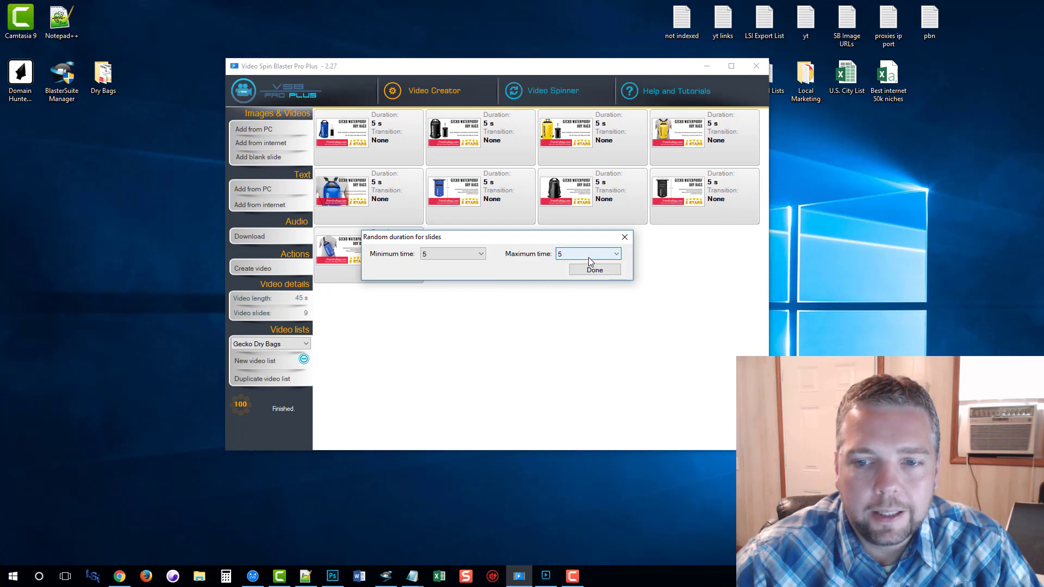
left_click(590, 254)
left_click(590, 278)
left_click(595, 270)
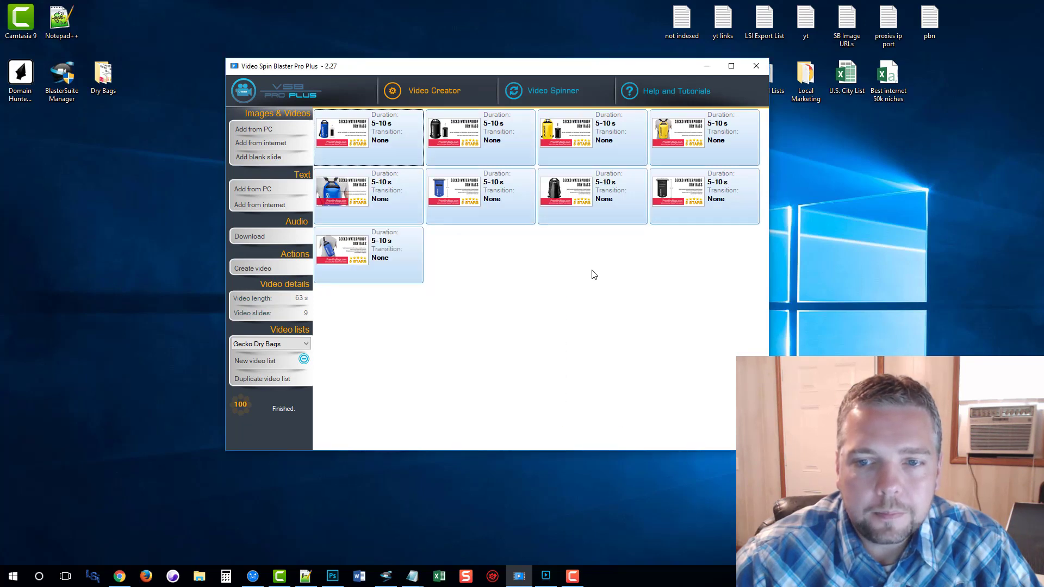
left_click(499, 273)
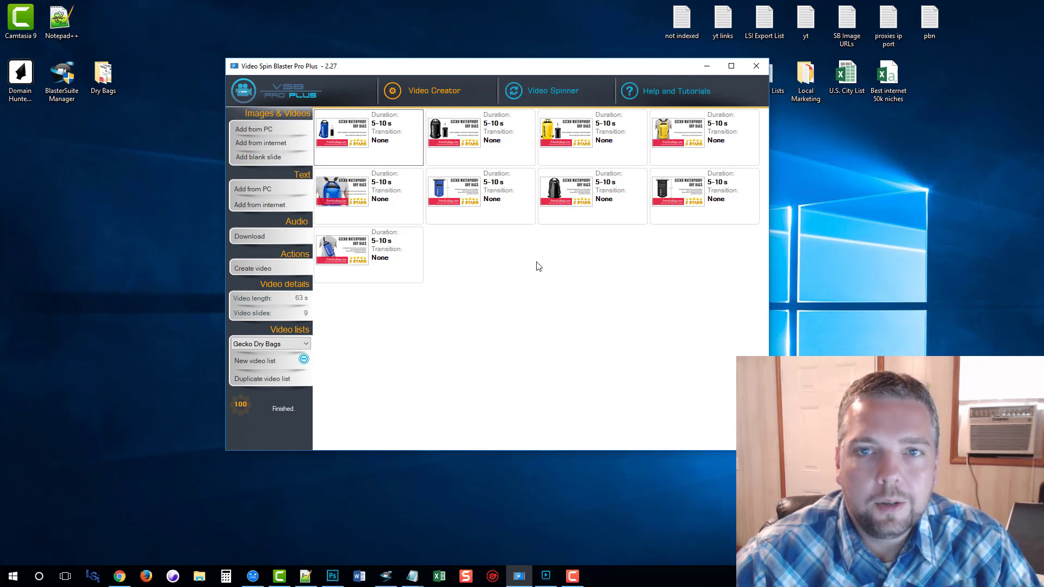
Give the last slide a random duration with a minimum of 10 and a maximum of 30 seconds
left_click(381, 253)
right_click(381, 253)
mouse_move(414, 271)
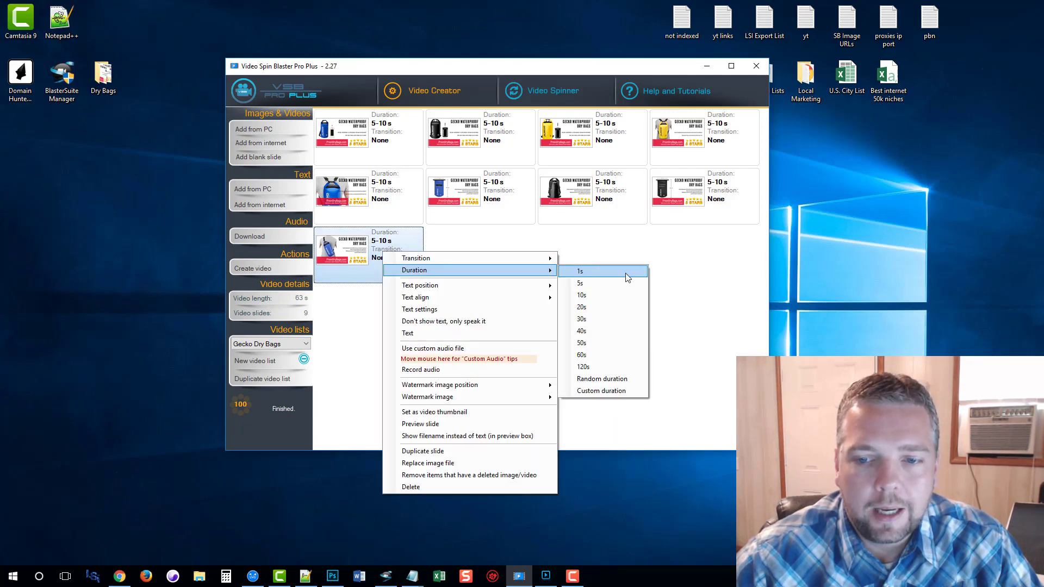
left_click(602, 378)
left_click(468, 254)
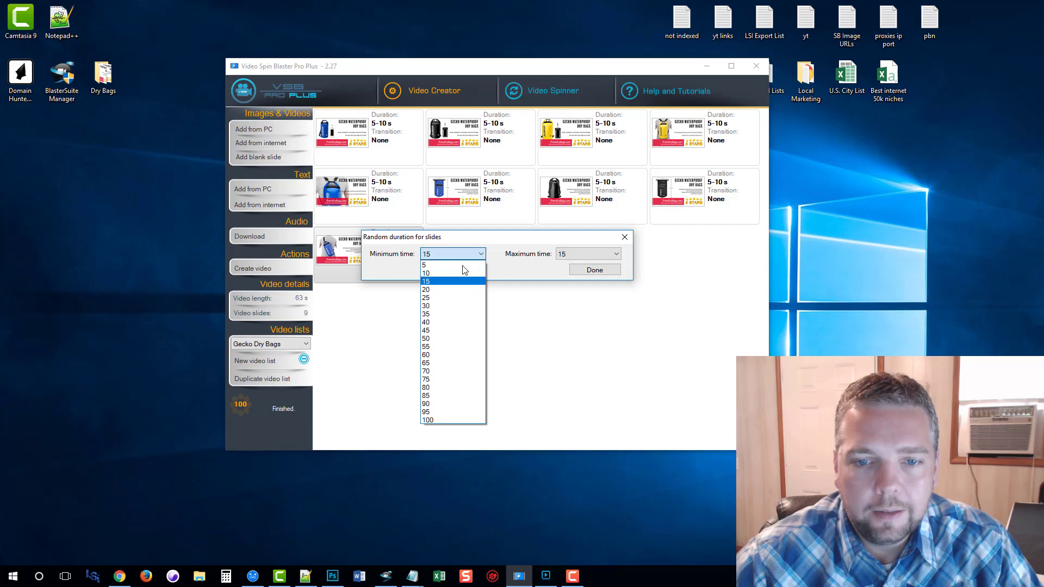
left_click(464, 270)
left_click(590, 254)
left_click(587, 311)
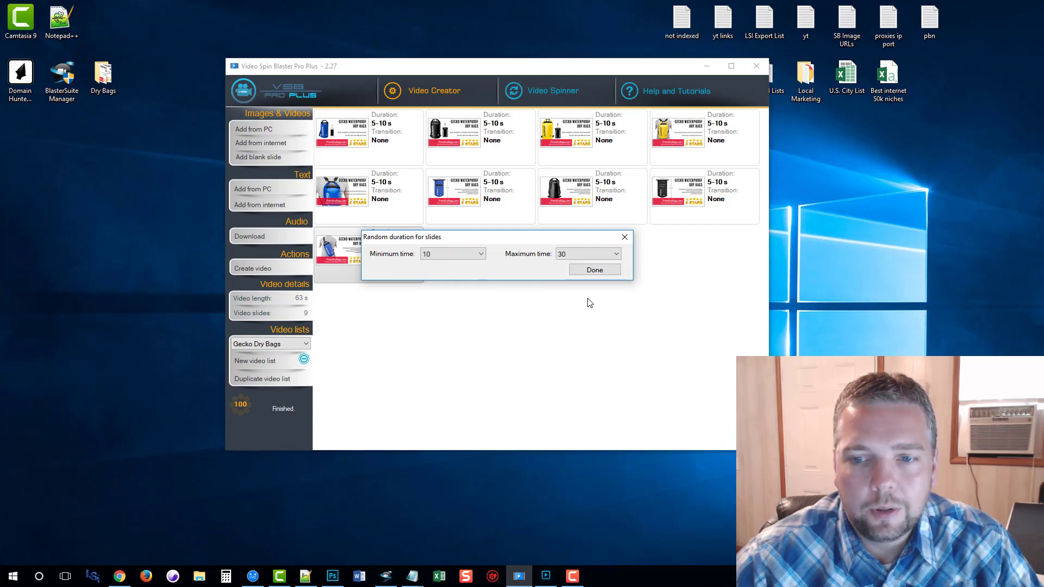
left_click(596, 270)
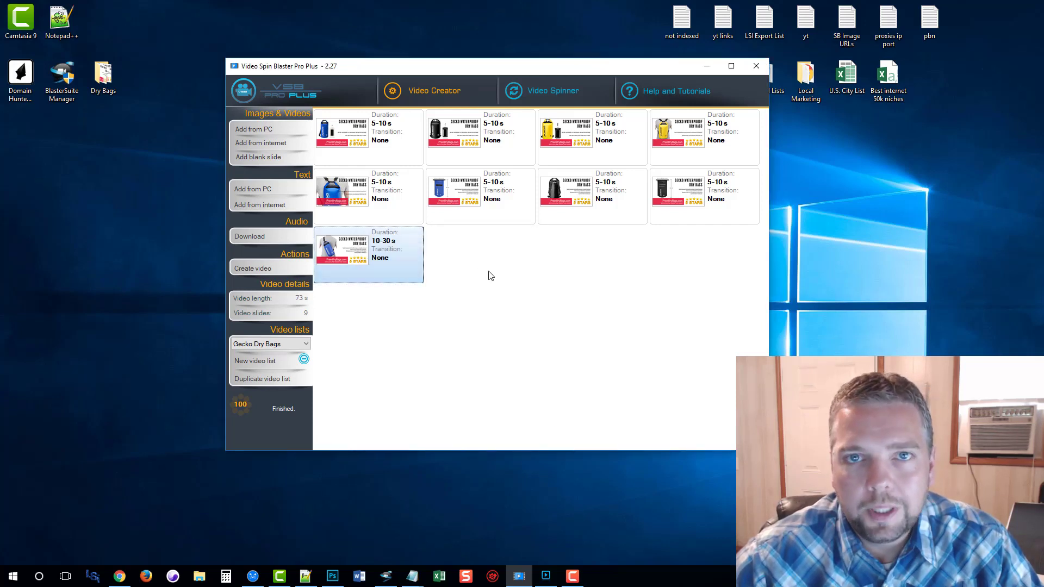
left_click(483, 302)
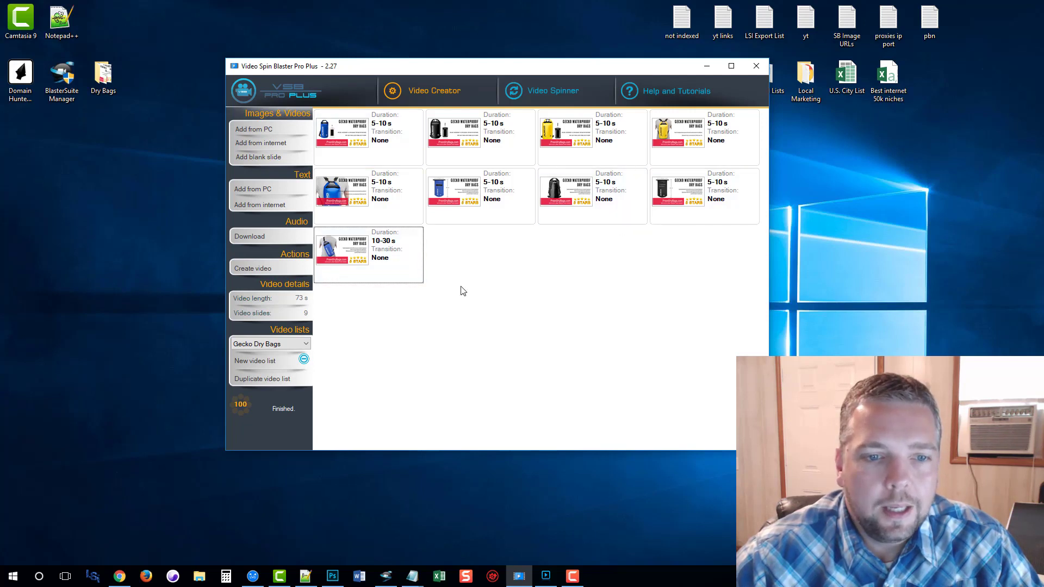
In the video generation settings, replace the file names with the keyword list from Notepad++, from "Gecko Dry Bag" to "Gecko Brand Waterproofing Product"
left_click(263, 269)
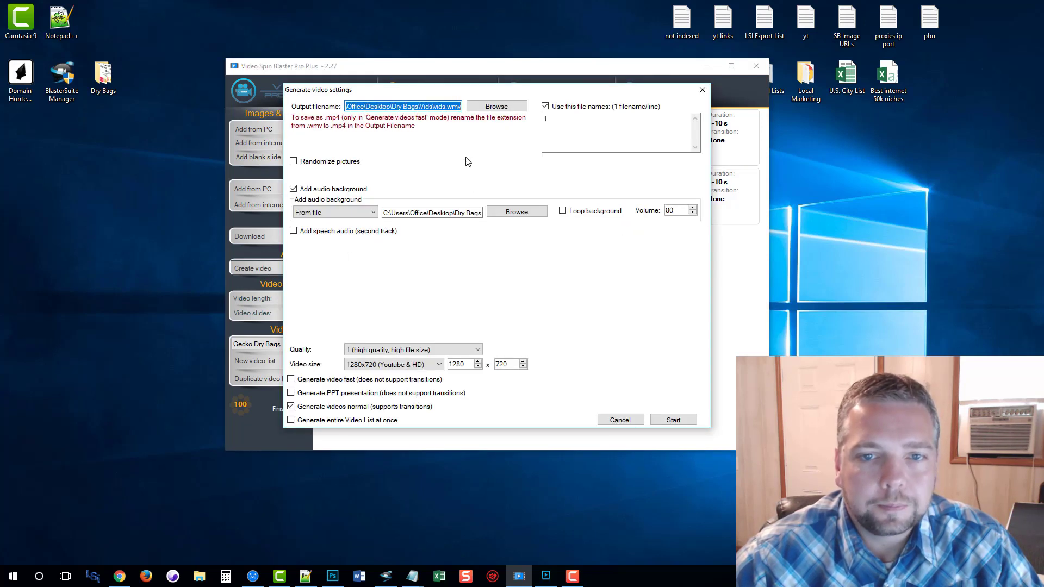
key("alt+Tab")
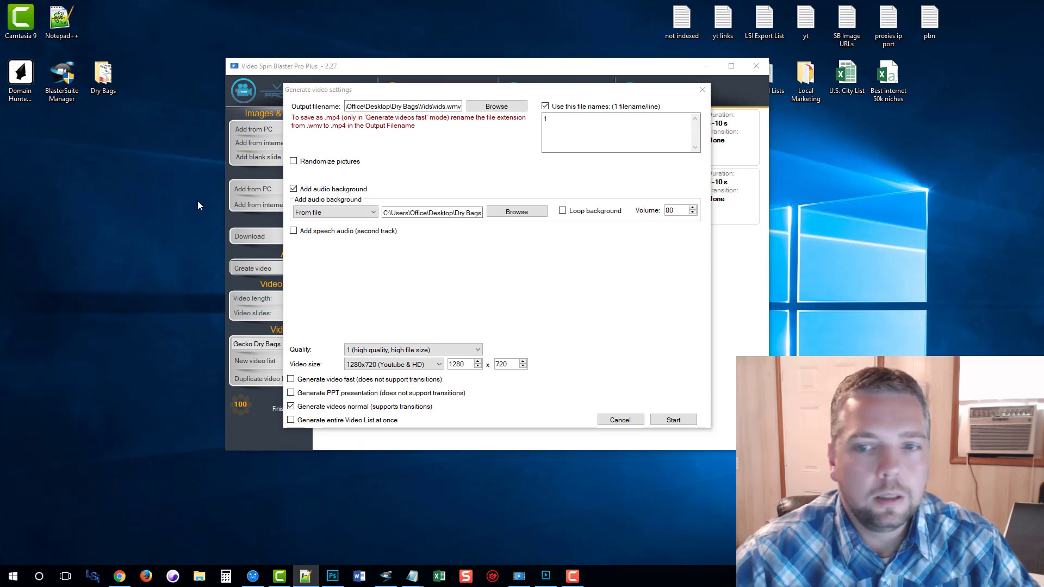
left_click(611, 121)
key("ctrl+a")
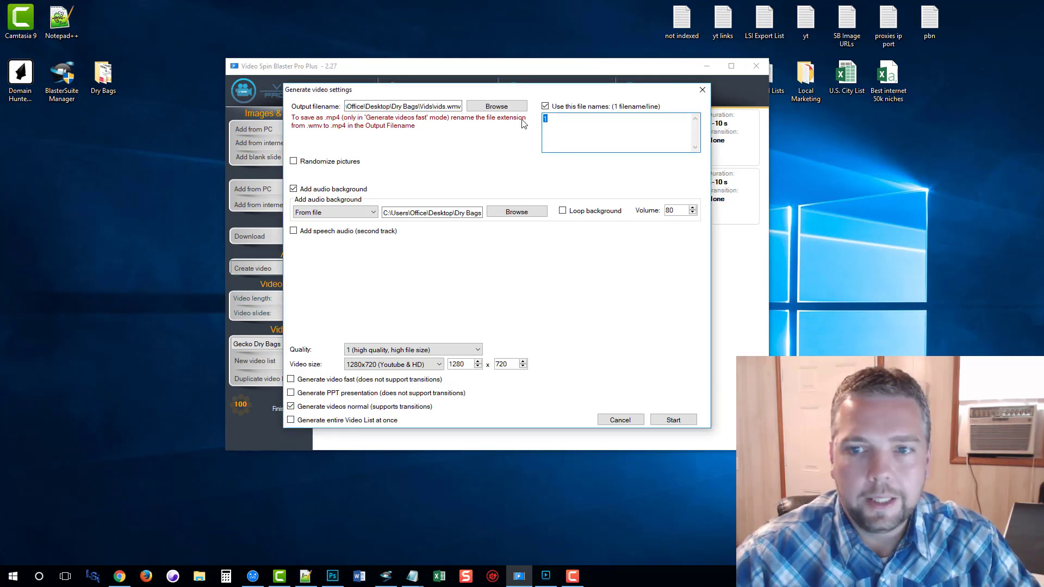
type("Geckobrands Waterproof Drawstring Backpack Review Gecko Waterproof Phone Case Reviews Gecko Brand Waterproofing Product")
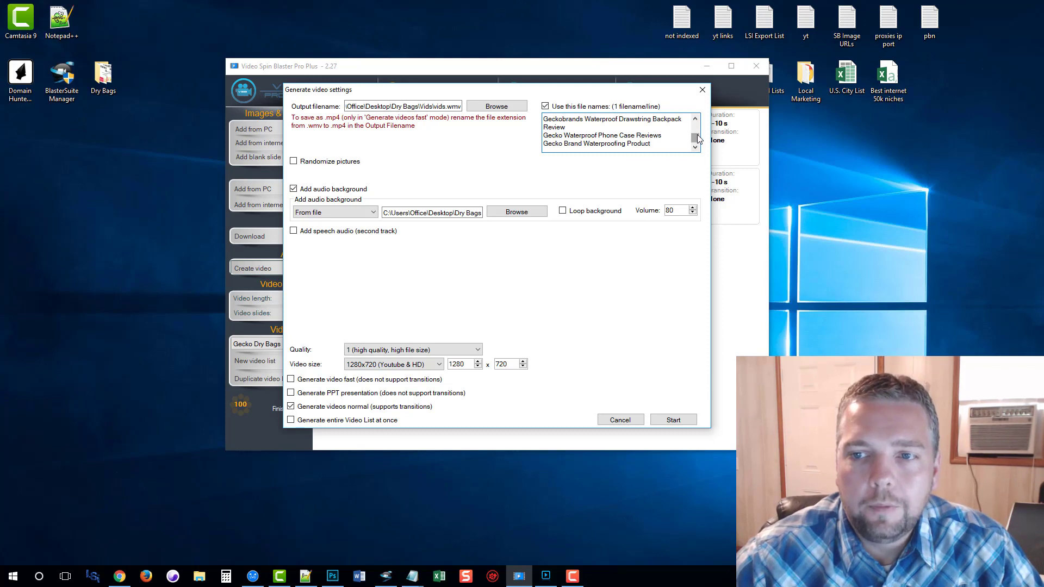
scroll(695, 137, "up", 2)
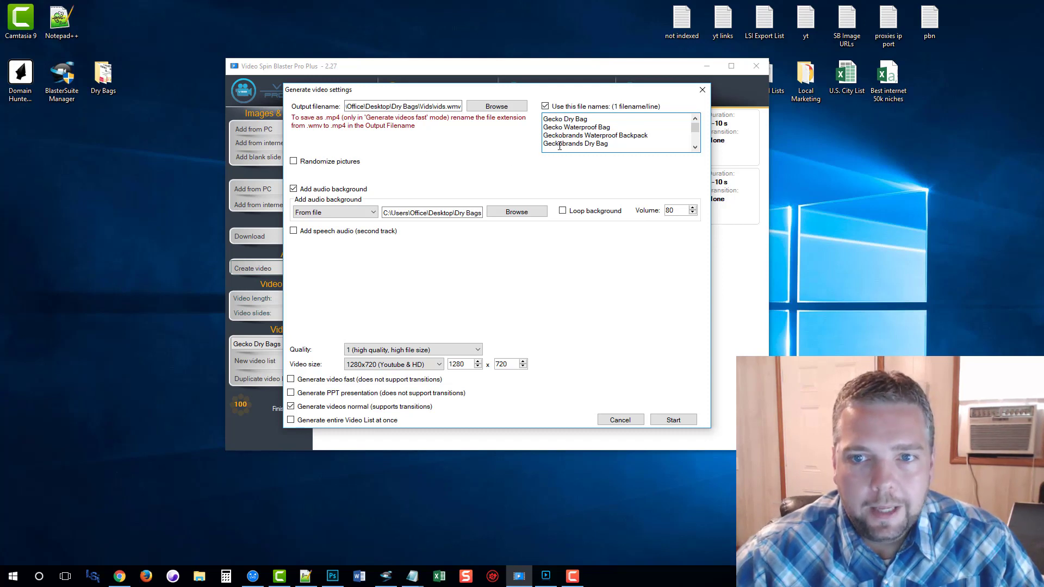
left_click_drag(589, 120, 542, 120)
left_click(589, 120)
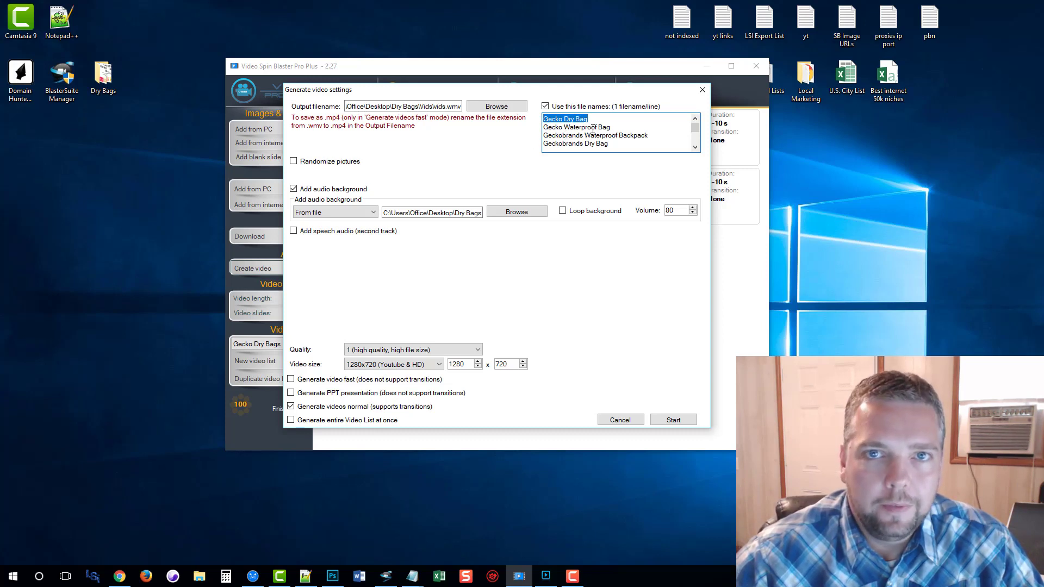
left_click(568, 133)
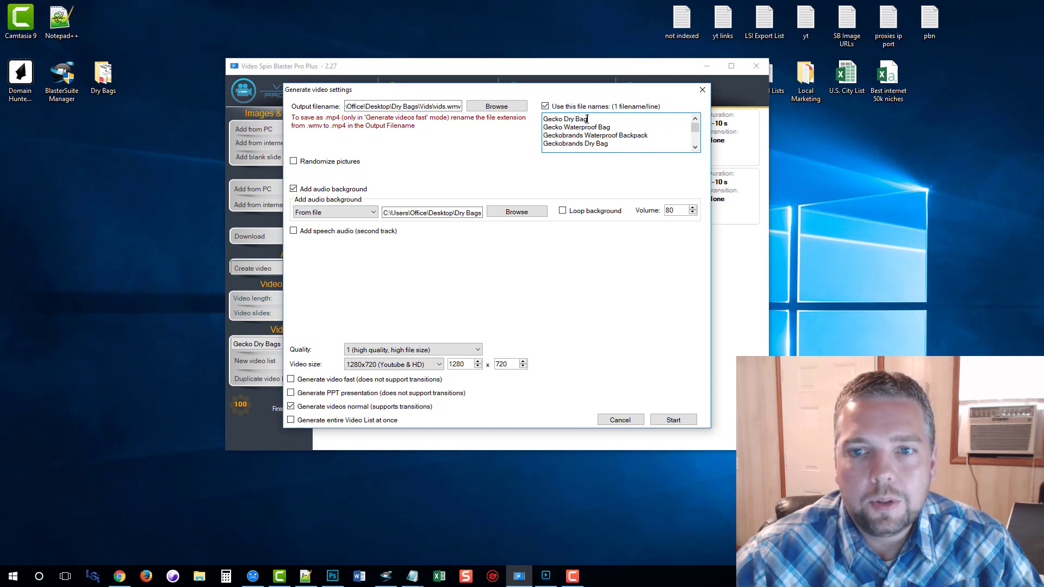
left_click_drag(587, 119, 543, 119)
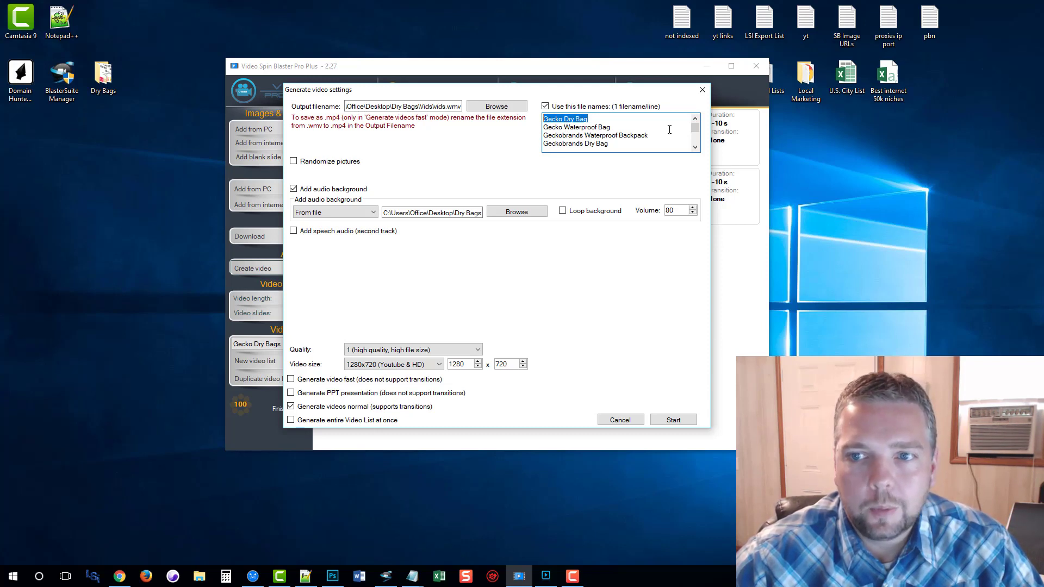
mouse_move(695, 127)
left_mouse_down()
mouse_move(695, 139)
mouse_move(696, 126)
left_mouse_up()
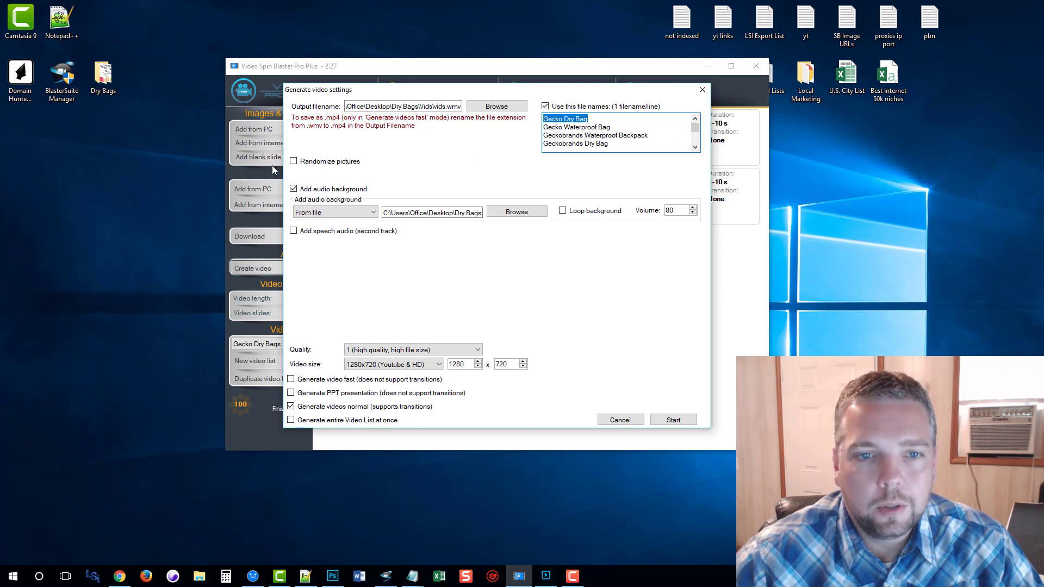
Enable picture randomization and set the number of videos to generate to 22
left_click(294, 162)
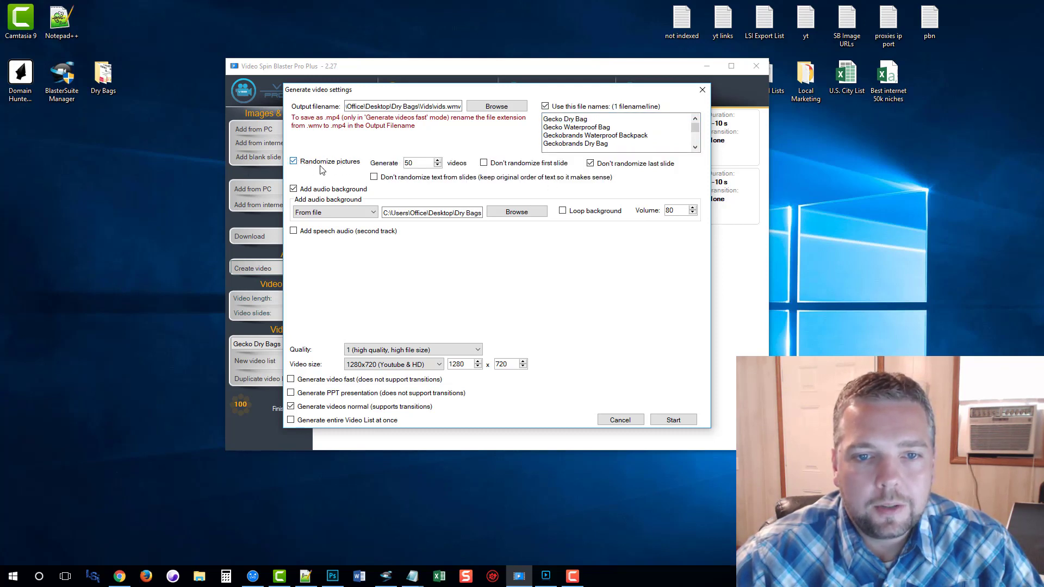
double_click(409, 163)
type("2")
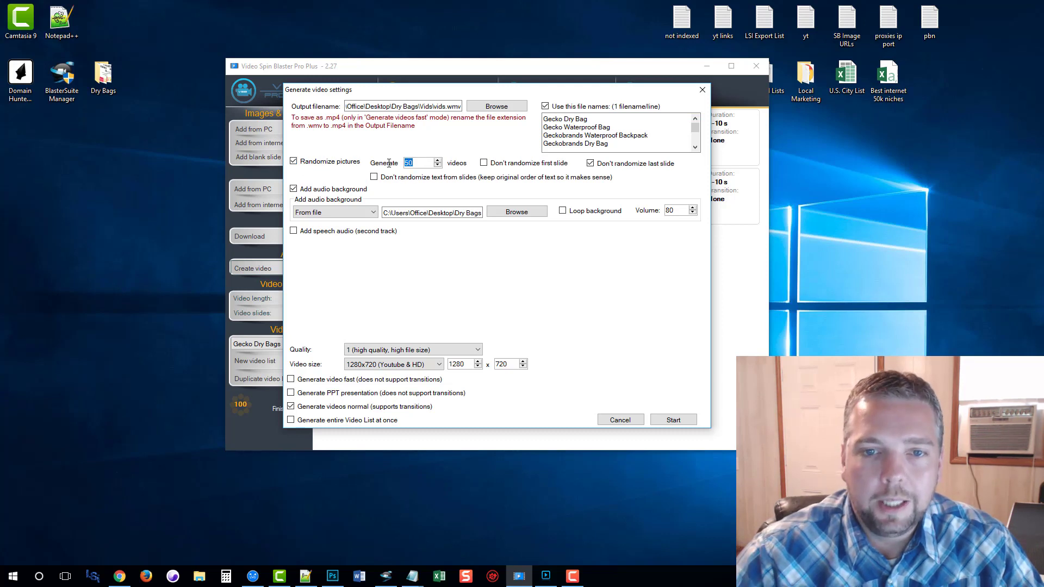
type("2")
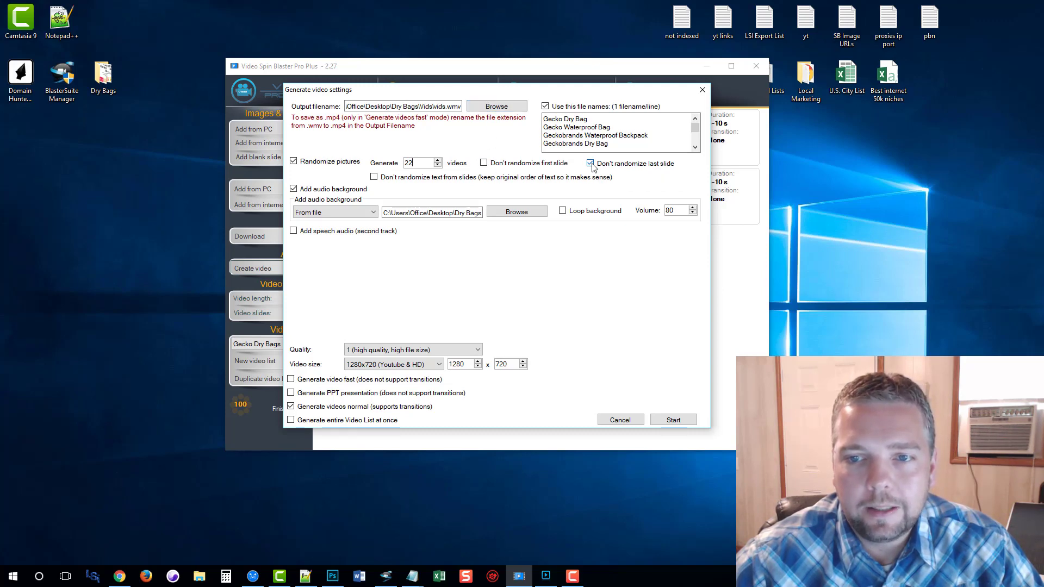
Move the settings dialog aside to check the slides behind it, and start generating the videos
mouse_move(522, 90)
left_mouse_down()
mouse_move(492, 193)
mouse_move(514, 106)
left_mouse_up()
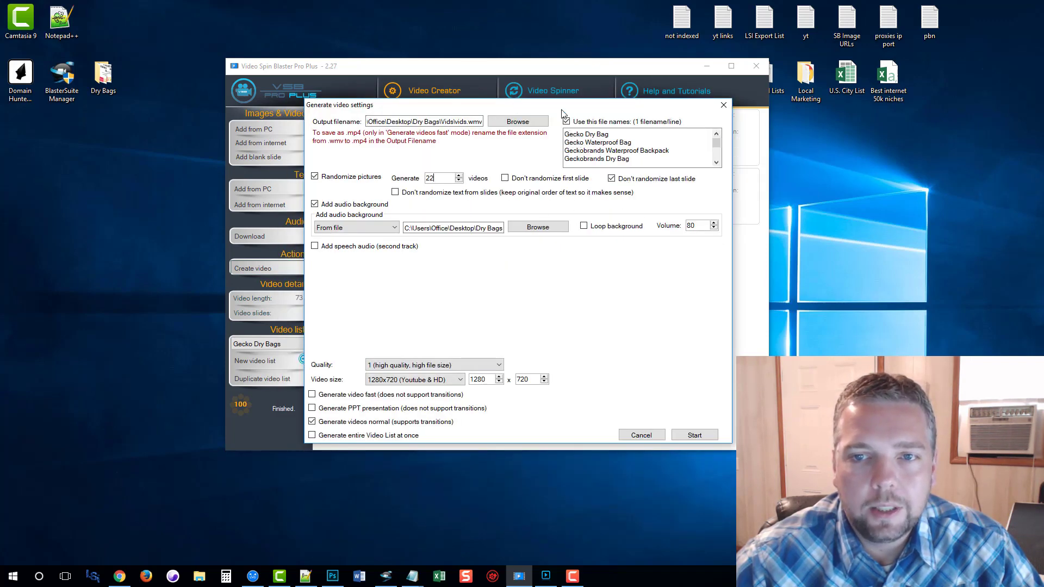
left_click_drag(566, 105, 653, 114)
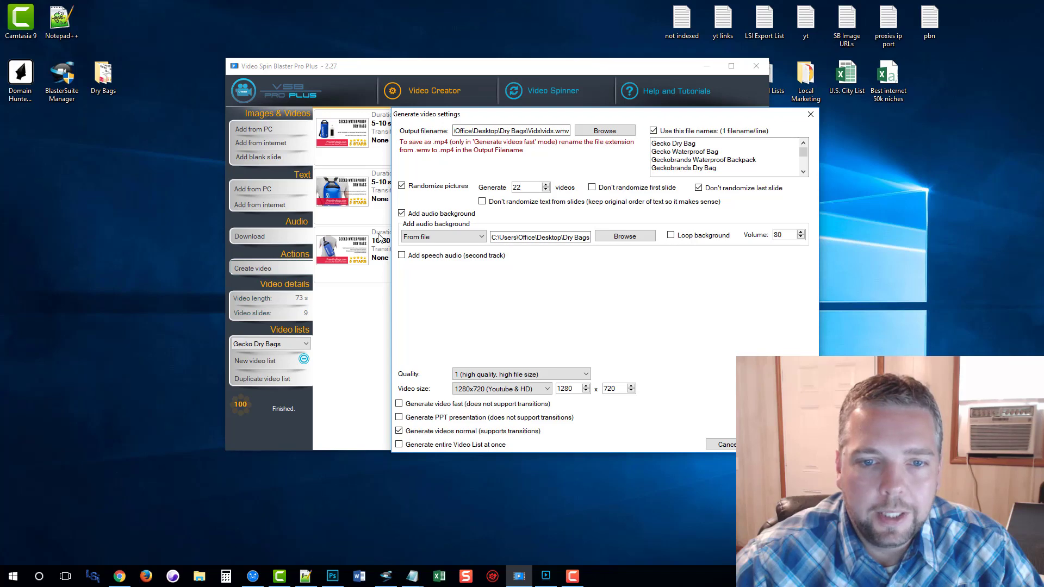
left_click_drag(568, 114, 438, 95)
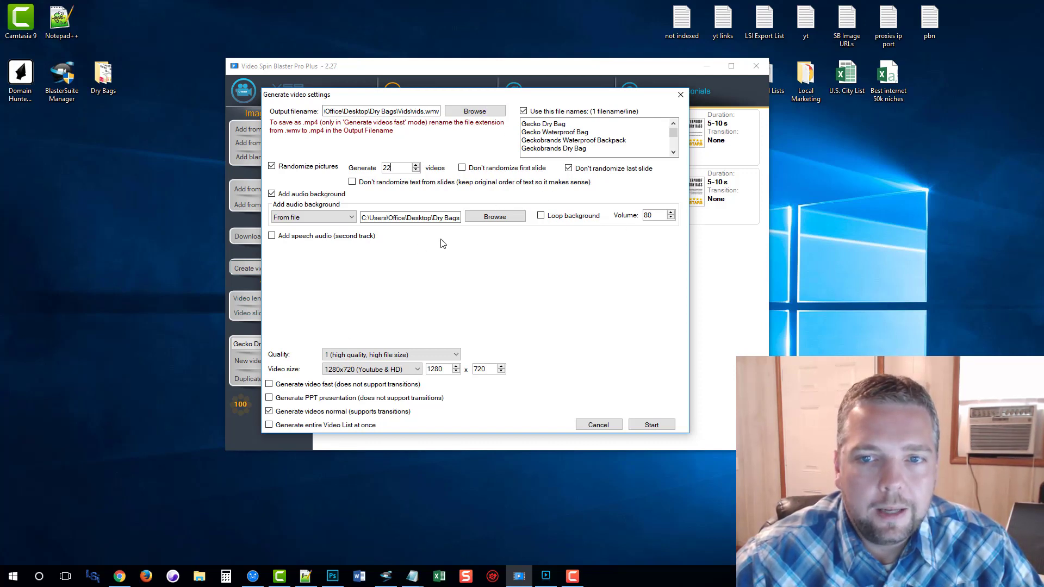
left_click(653, 424)
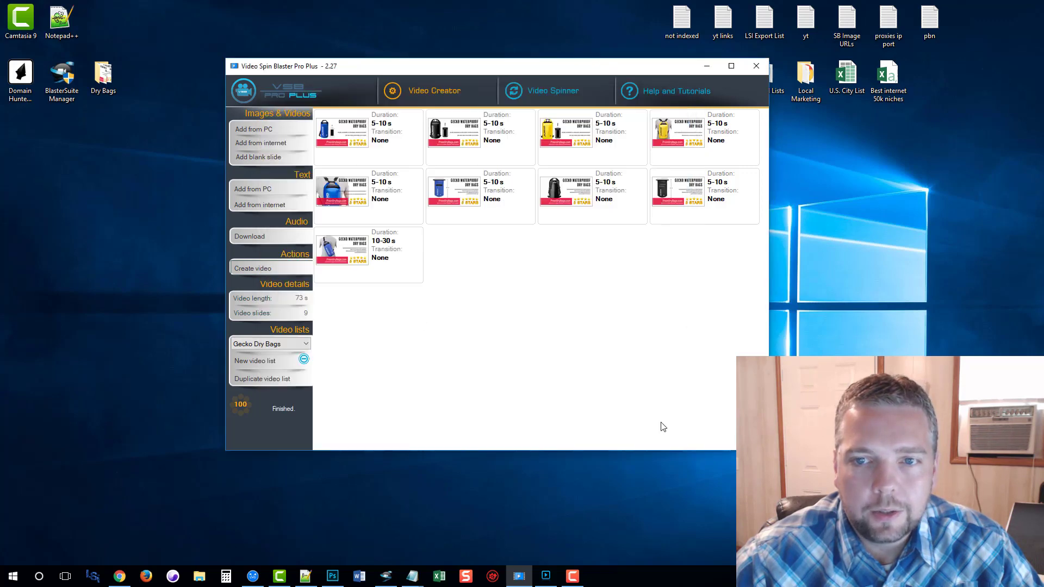
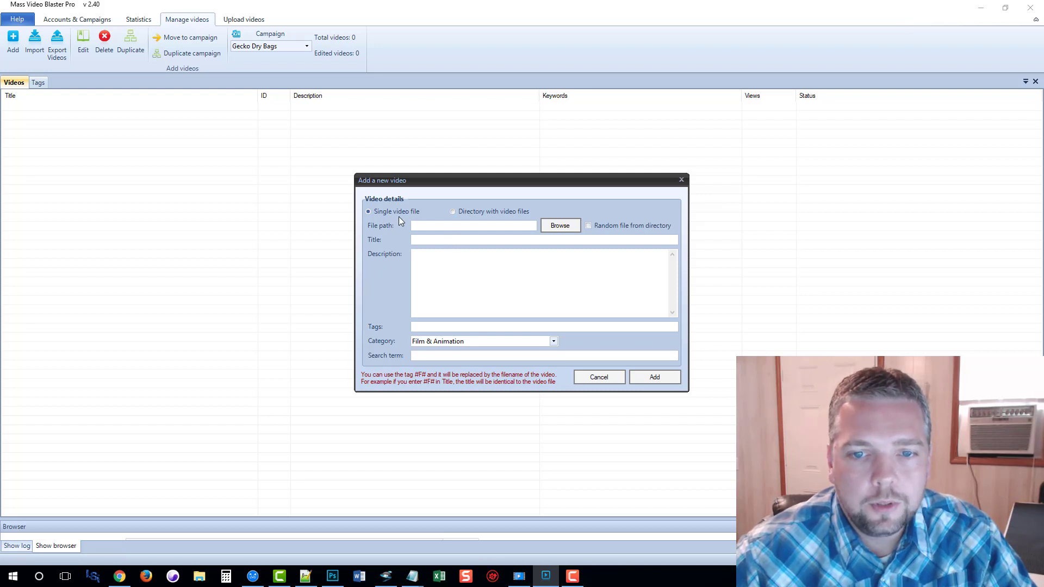
Set the new video's source to a directory with video files, using the Vids folder inside Dry Bags on the Desktop
left_click(452, 212)
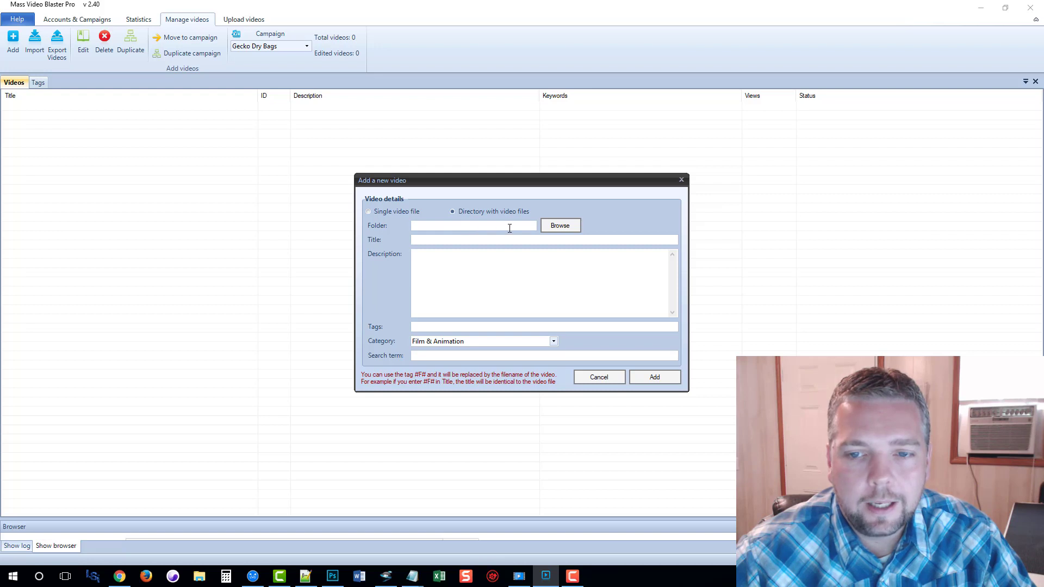
left_click(560, 225)
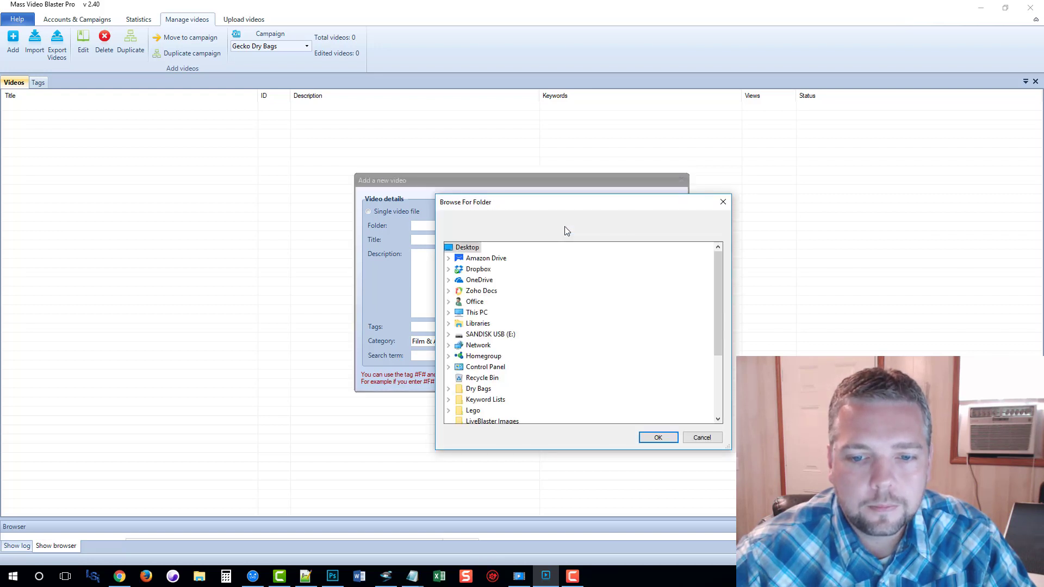
double_click(478, 390)
left_click(482, 400)
left_click(658, 438)
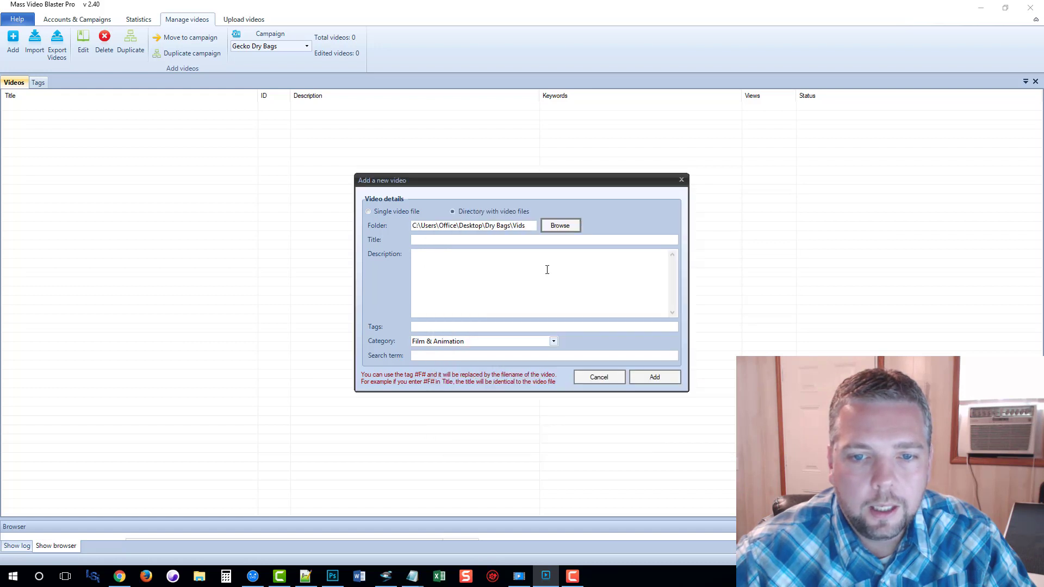
Set the new videos' title to "#F# - Premium {Waterproof|Dry} Bags", using the file name tag for the keyword
left_click(415, 240)
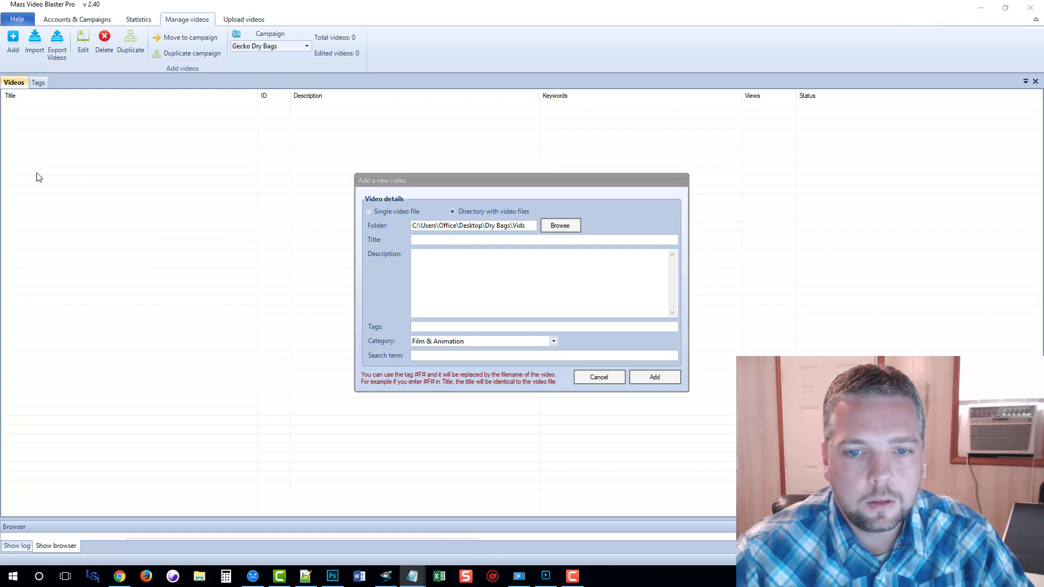
left_click(447, 242)
type("#F# - Premium {Waterproof|Dry} Bags")
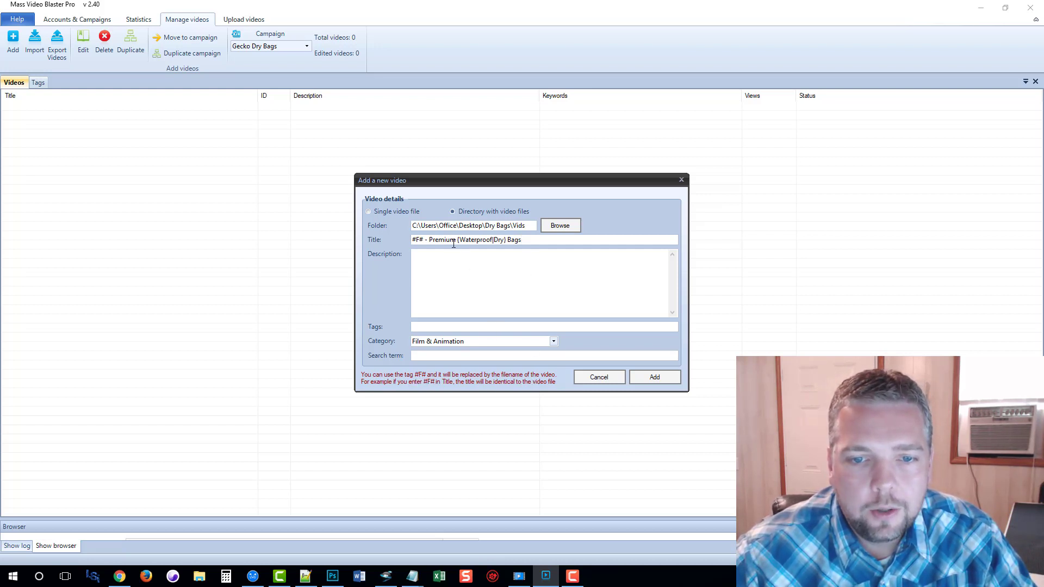
double_click(416, 241)
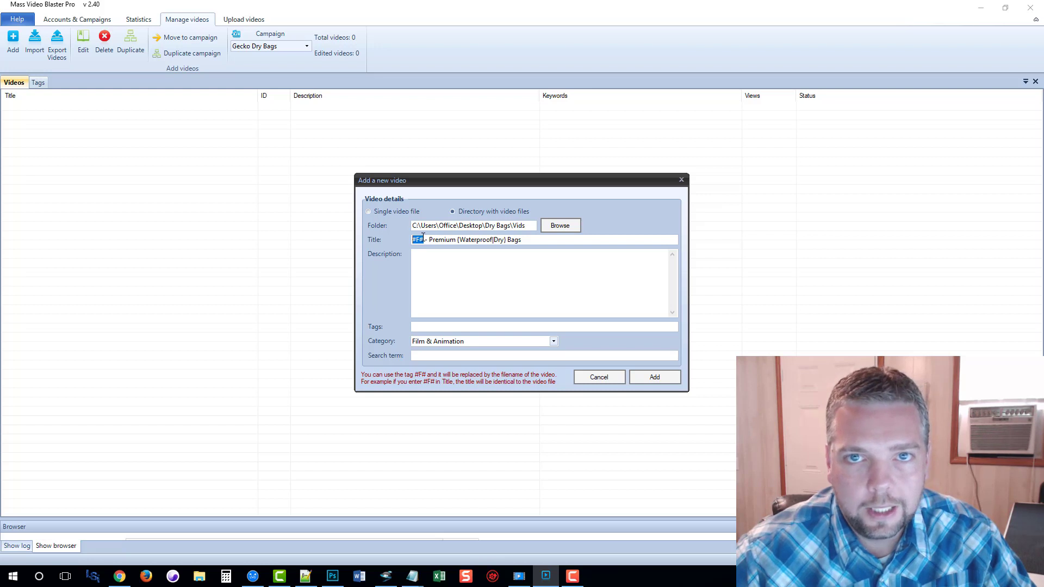
left_click(427, 257)
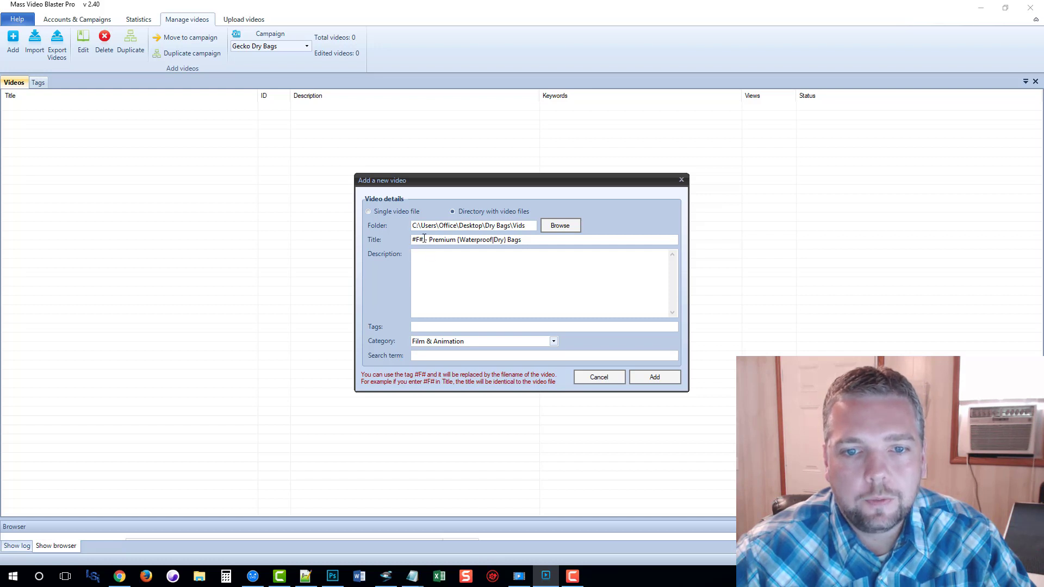
double_click(424, 239)
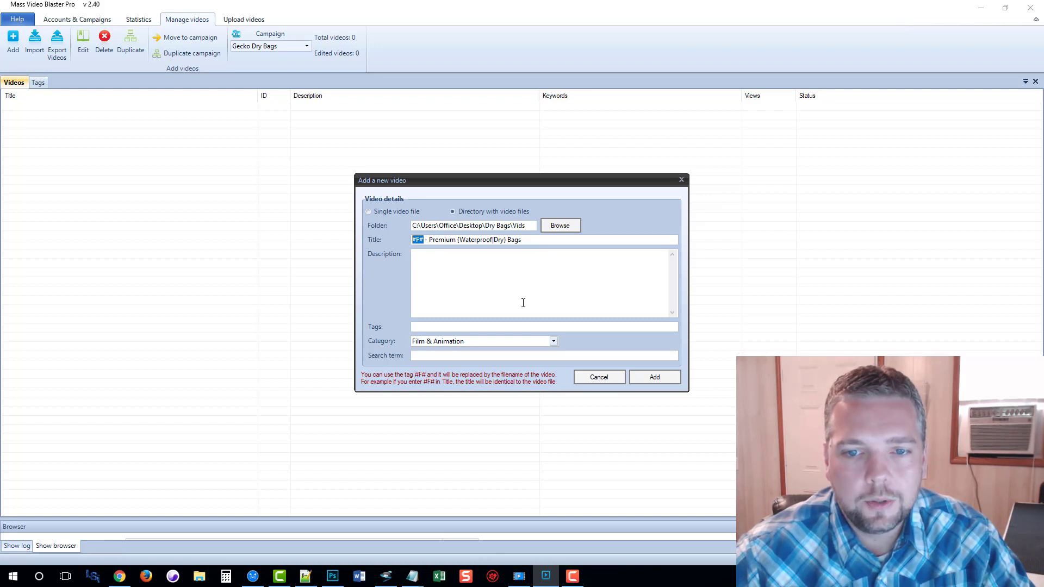
left_click(439, 273)
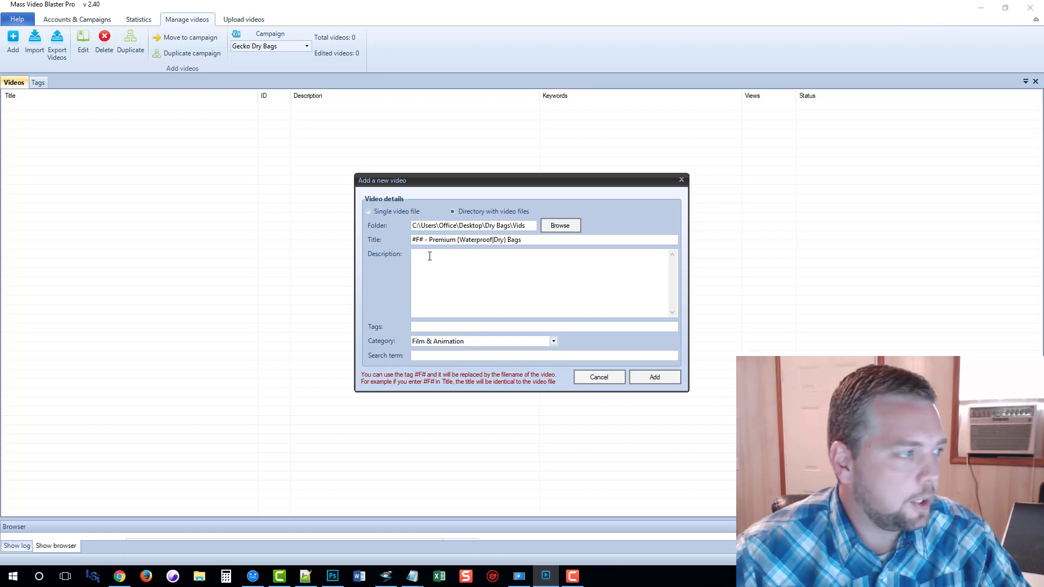
key("alt+Tab")
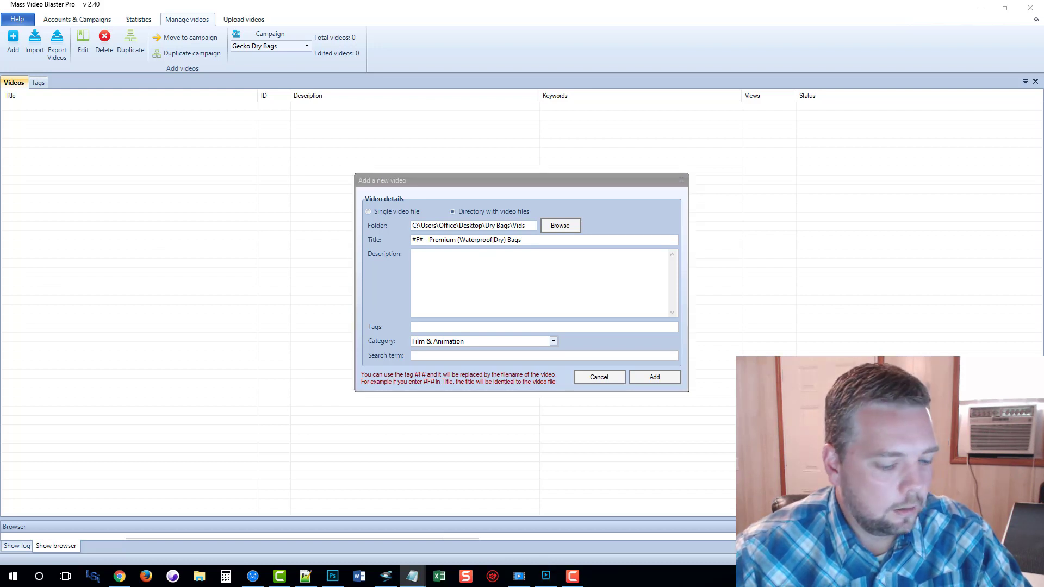
left_click(505, 263)
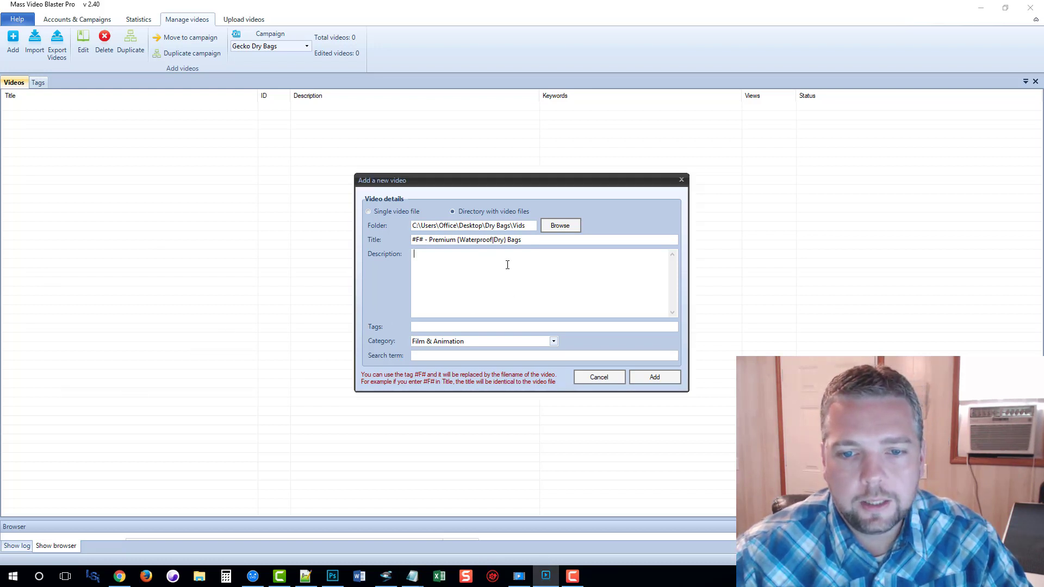
key("ctrl+v")
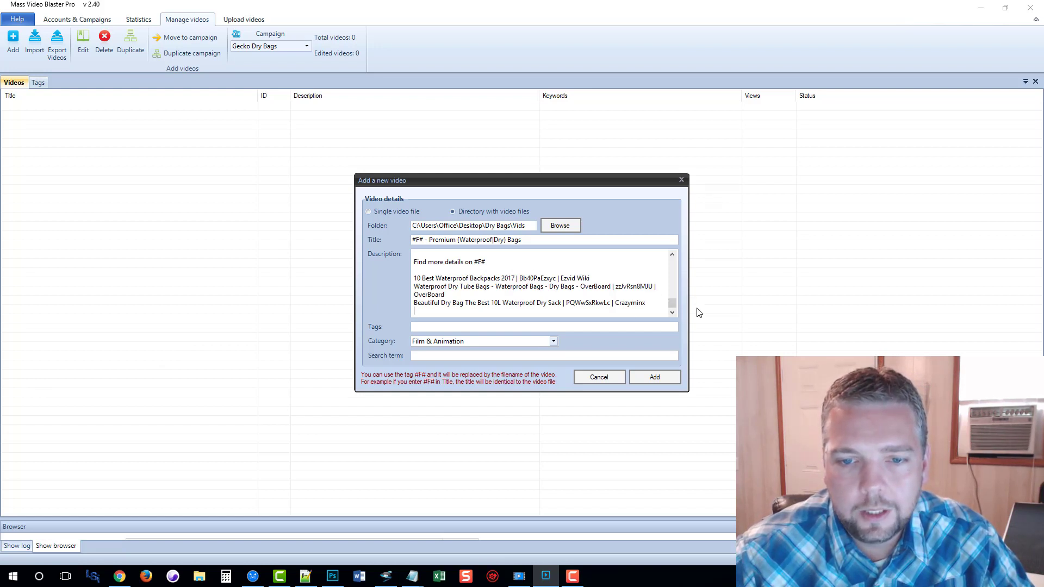
Review the pasted description from start to end, checking the #F# tags, the website link and the closing related-video lines
left_click_drag(674, 299, 674, 258)
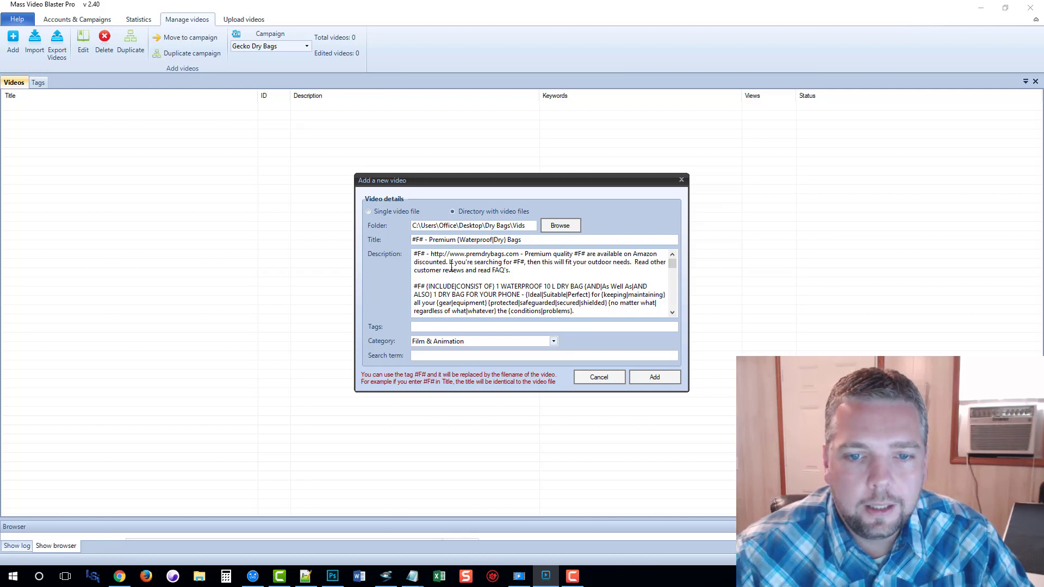
double_click(419, 254)
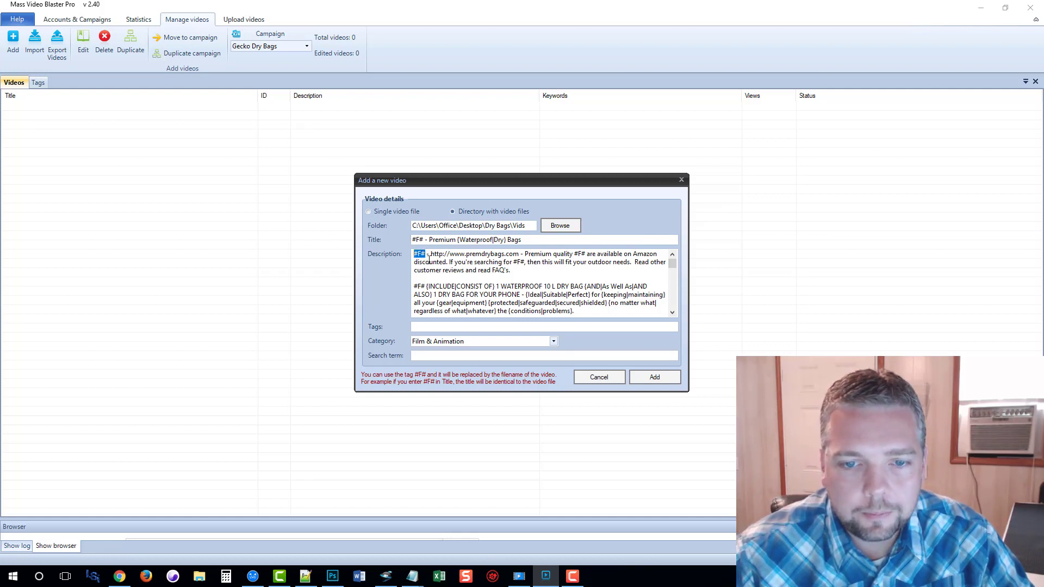
left_click_drag(431, 253, 521, 254)
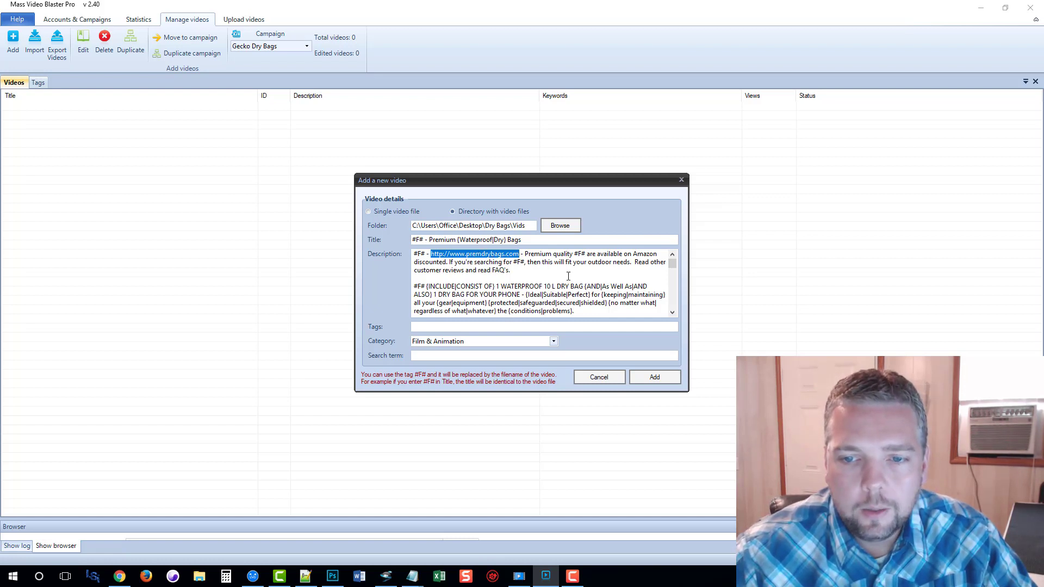
left_click_drag(574, 254, 584, 254)
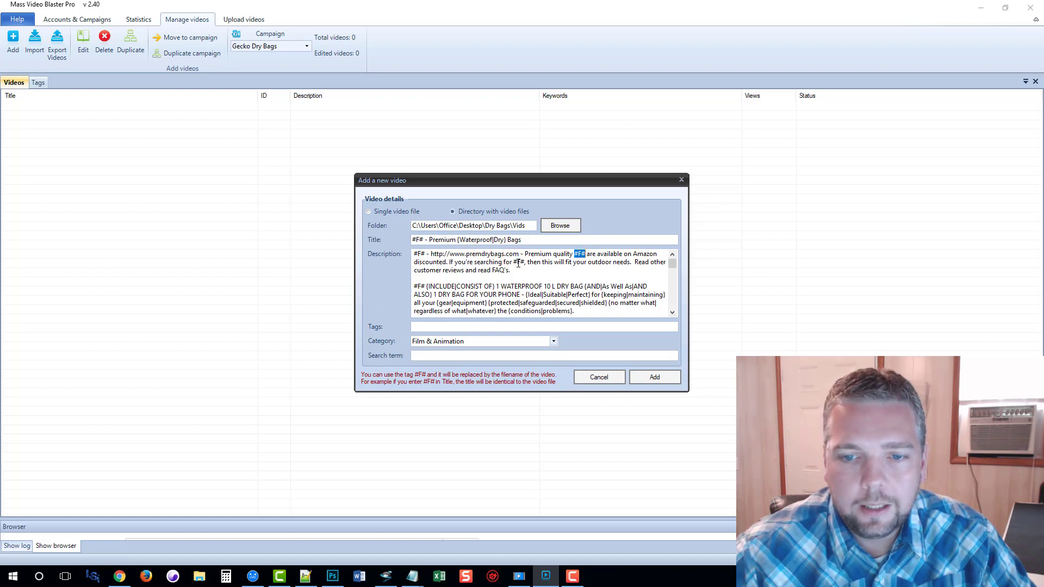
left_click_drag(513, 262, 525, 262)
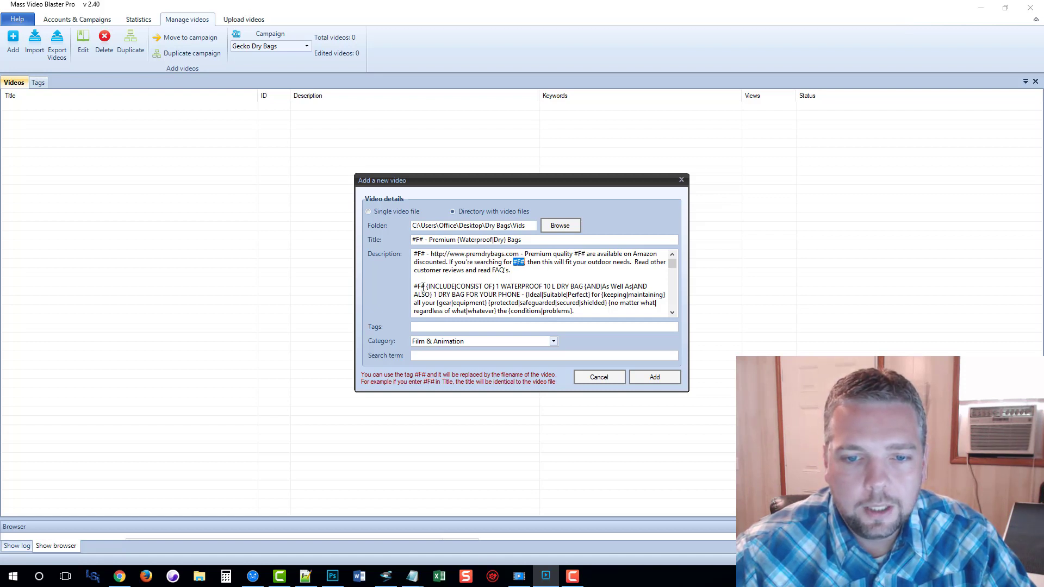
left_click_drag(425, 287, 413, 287)
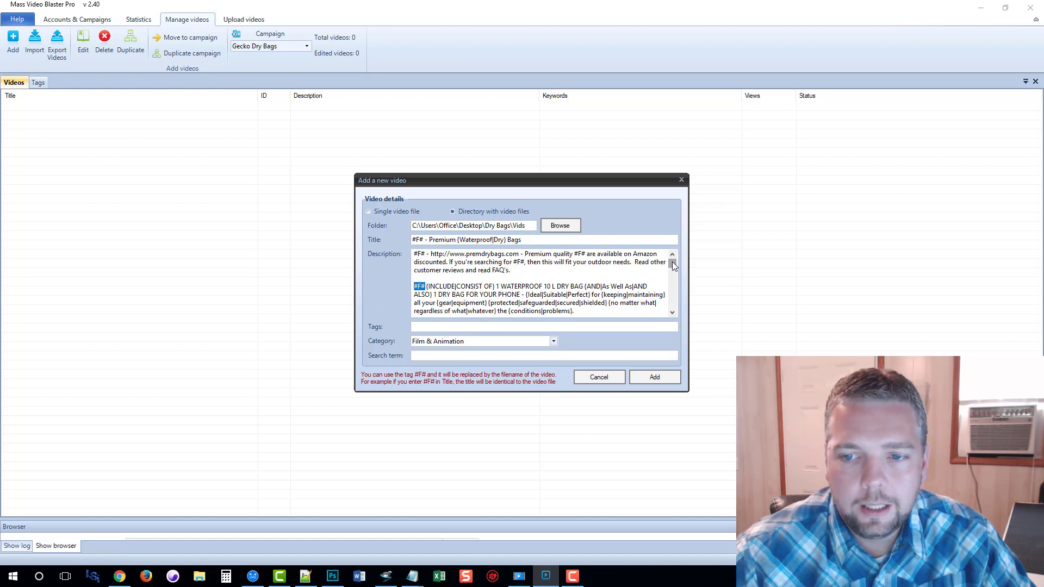
scroll(672, 262, "down", 1)
left_click_drag(672, 262, 674, 301)
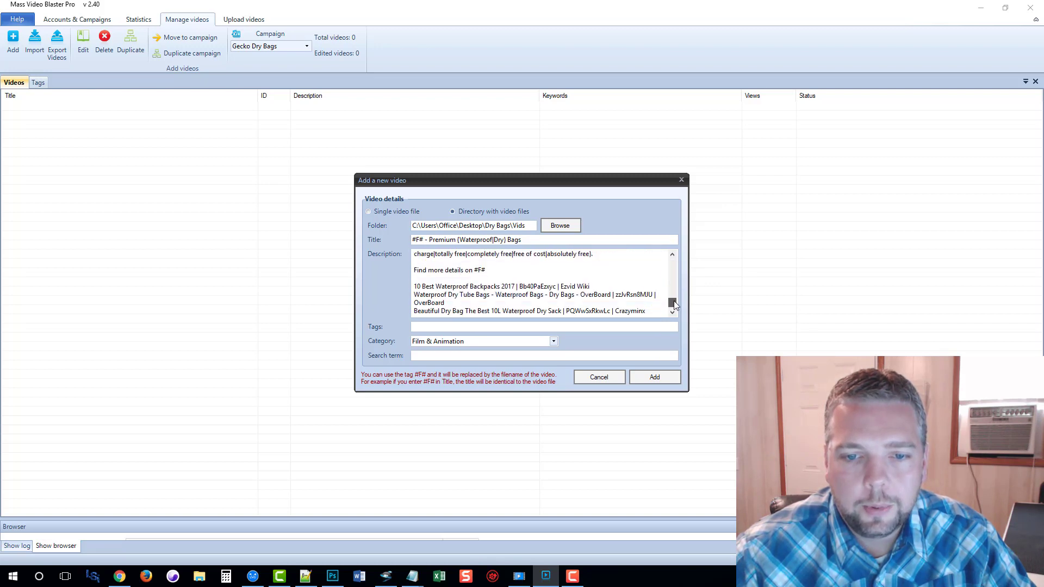
double_click(480, 270)
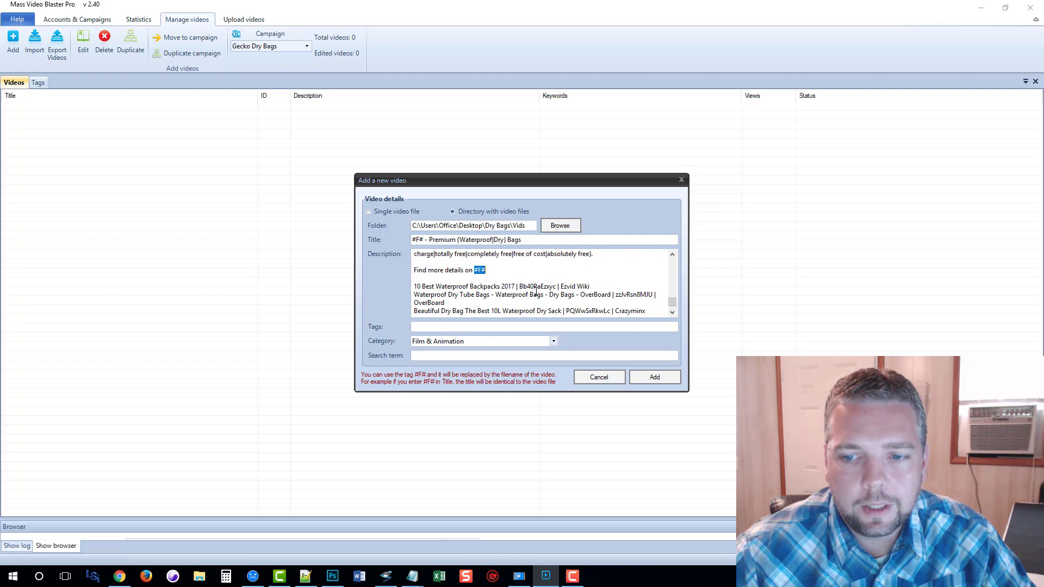
left_click_drag(673, 302, 672, 260)
Fill the tags with #F# followed by the prepared list ending in "product review,product video,waterproof dry bags"
left_click(426, 326)
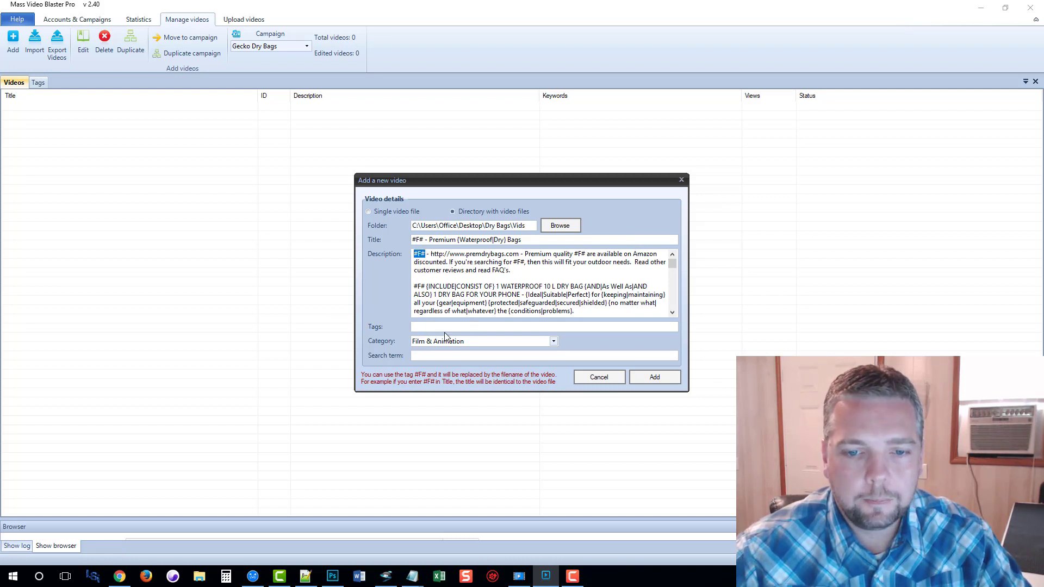
type("#F#")
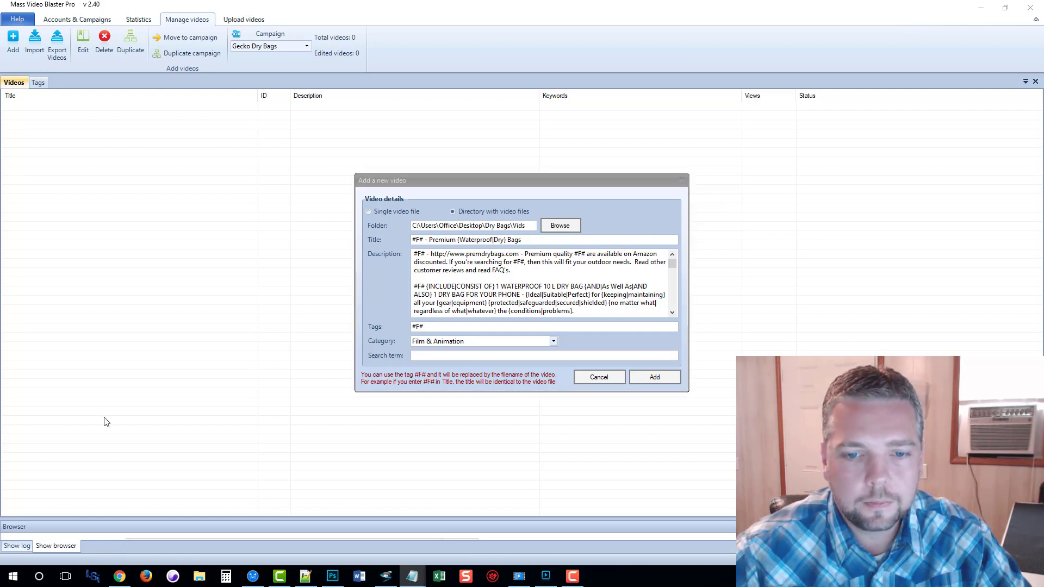
left_click(441, 326)
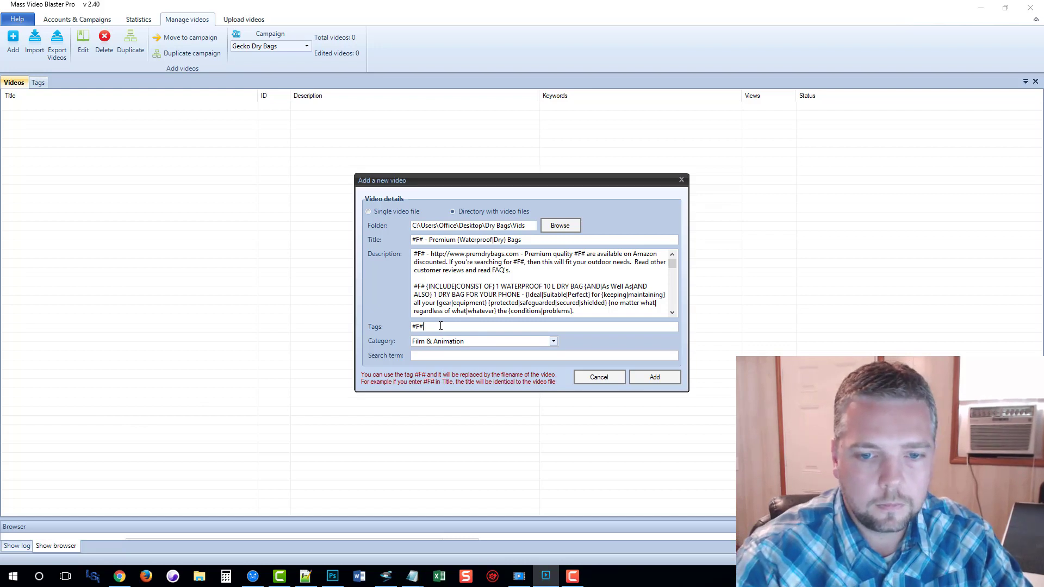
key("ctrl+v")
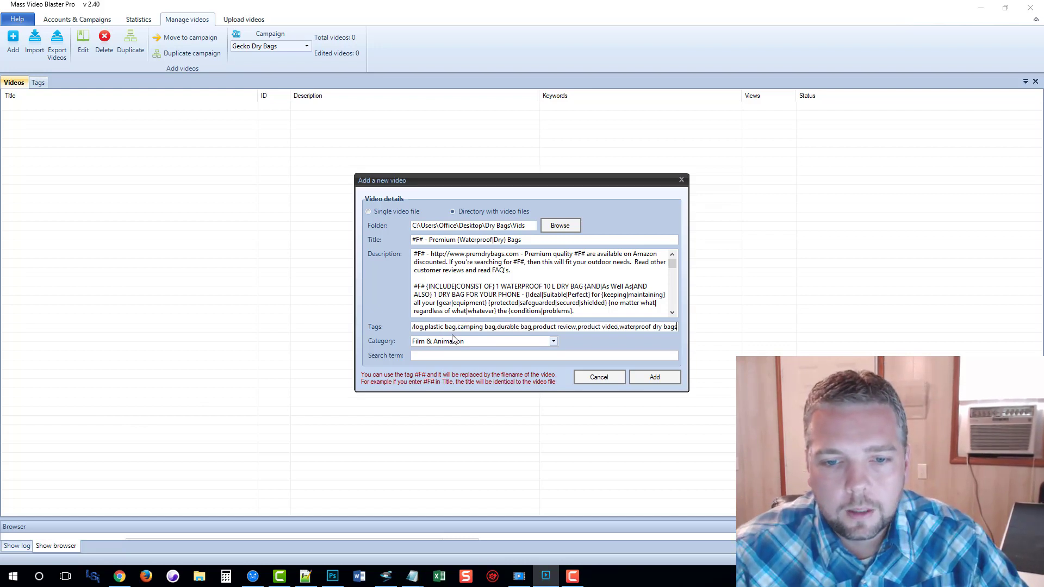
Set the category of the new videos to Howto & Style
left_click(531, 341)
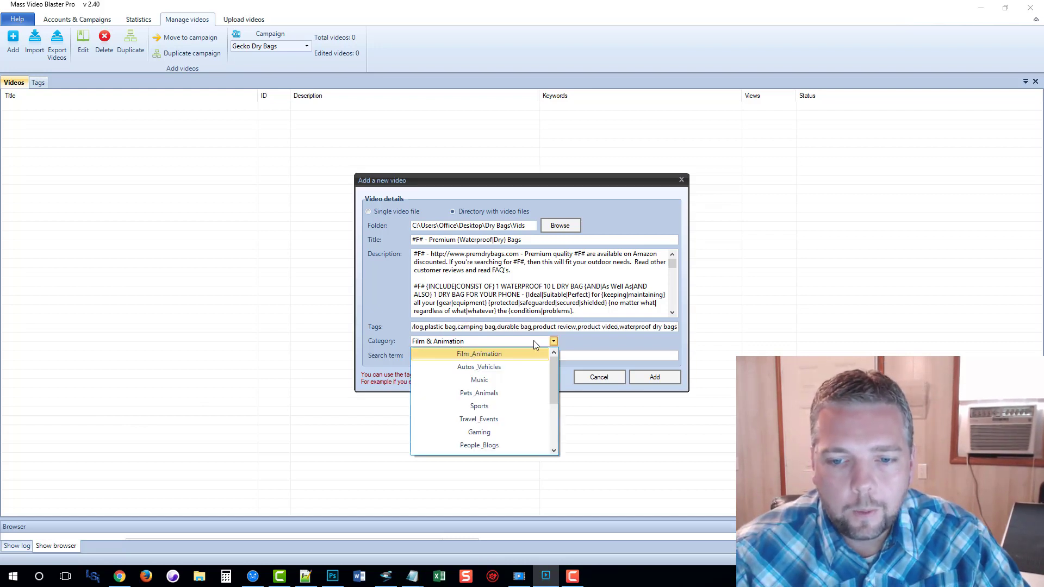
mouse_move(553, 360)
left_mouse_down()
mouse_move(550, 416)
mouse_move(550, 351)
left_mouse_up()
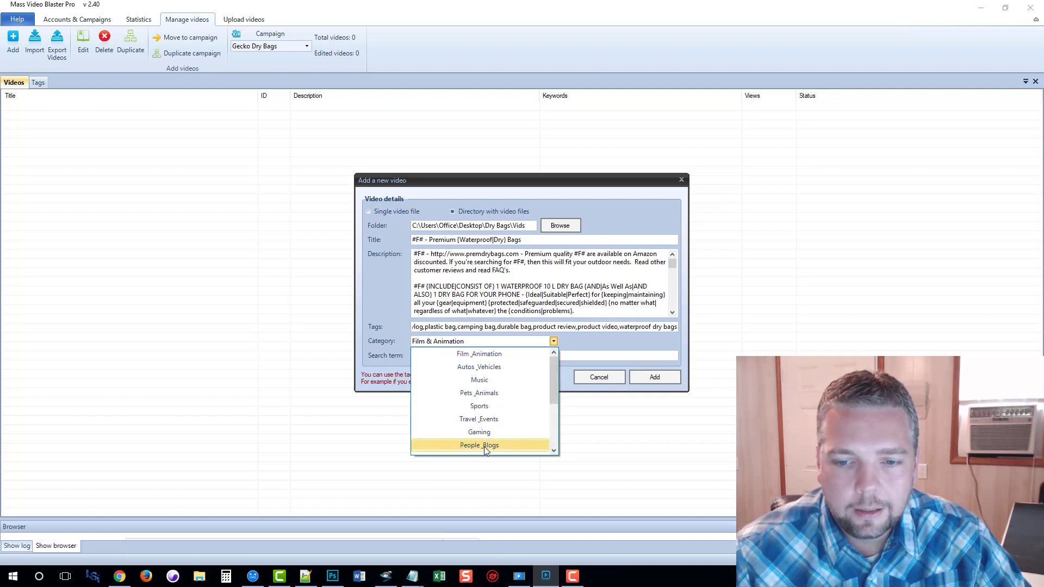
left_click_drag(552, 378, 552, 412)
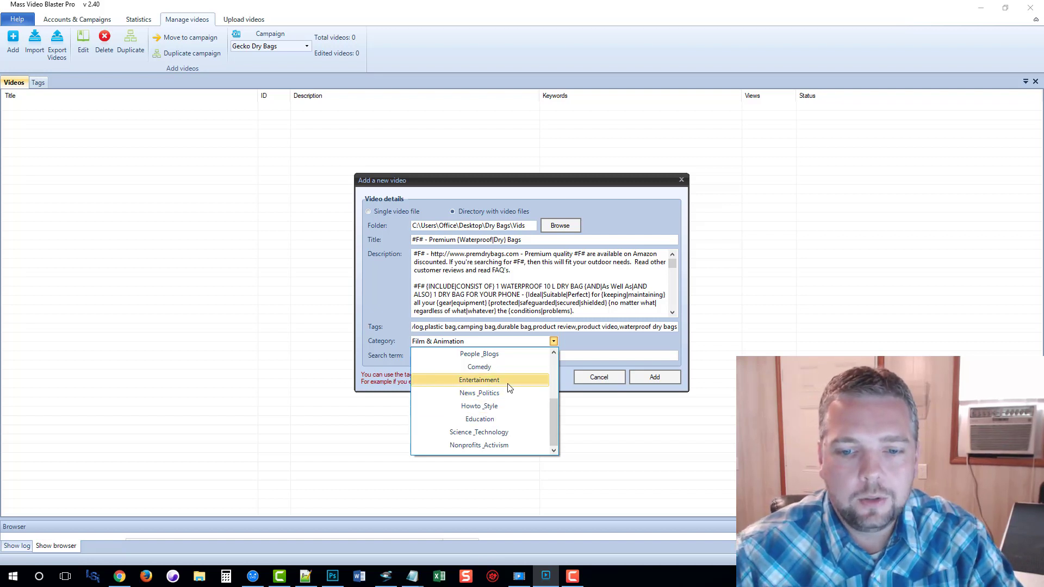
left_click(491, 409)
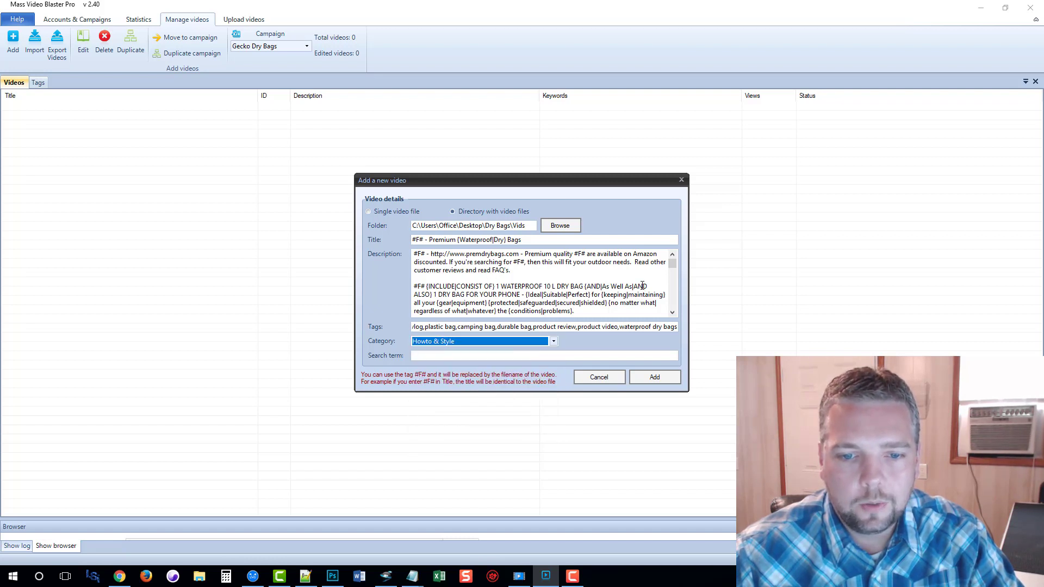
Set the search term to #F# and add the folder's videos to the Gecko Dry Bags campaign
left_click(426, 357)
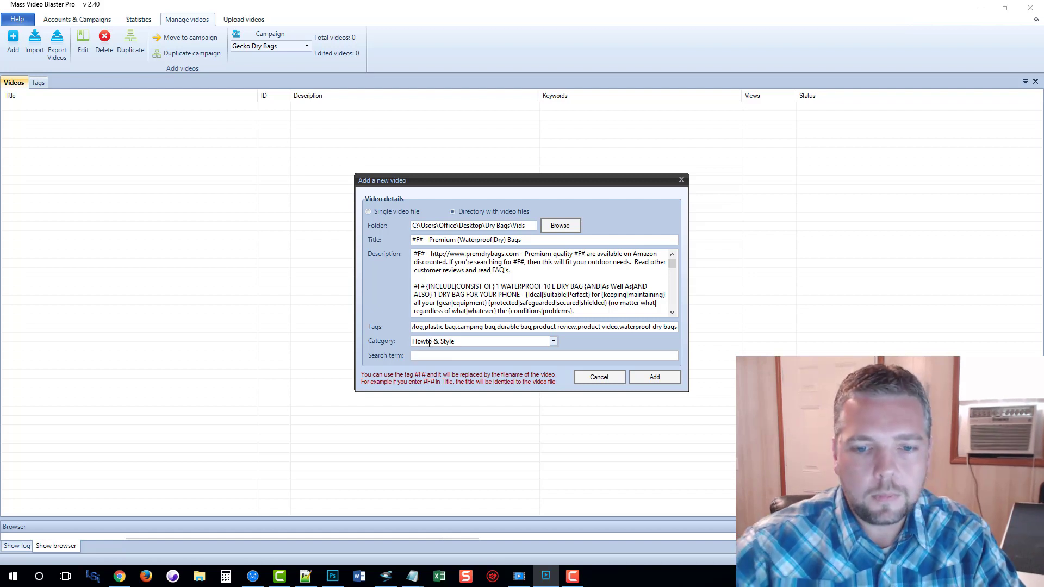
type("#F#")
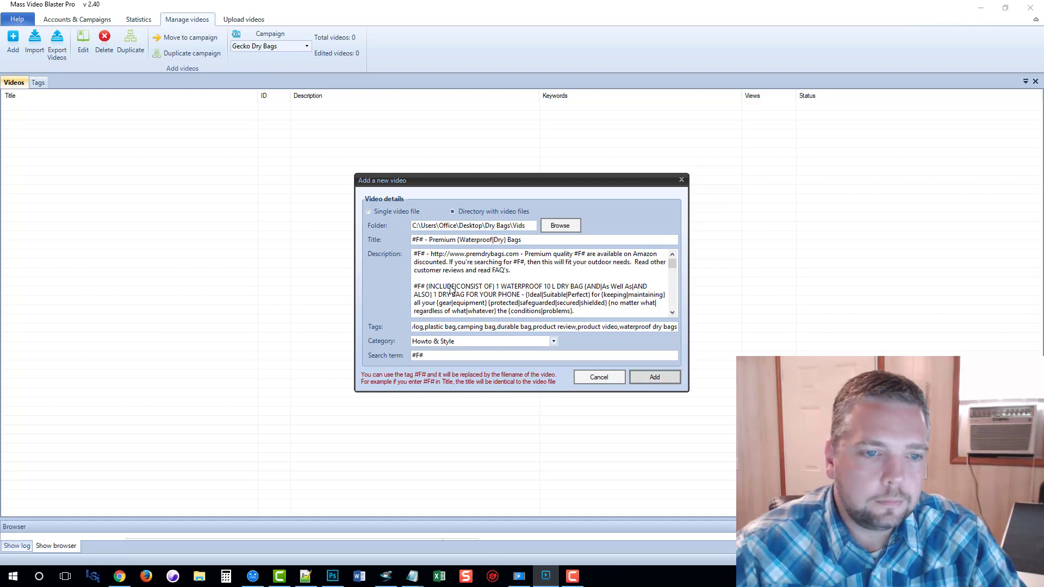
key("Return")
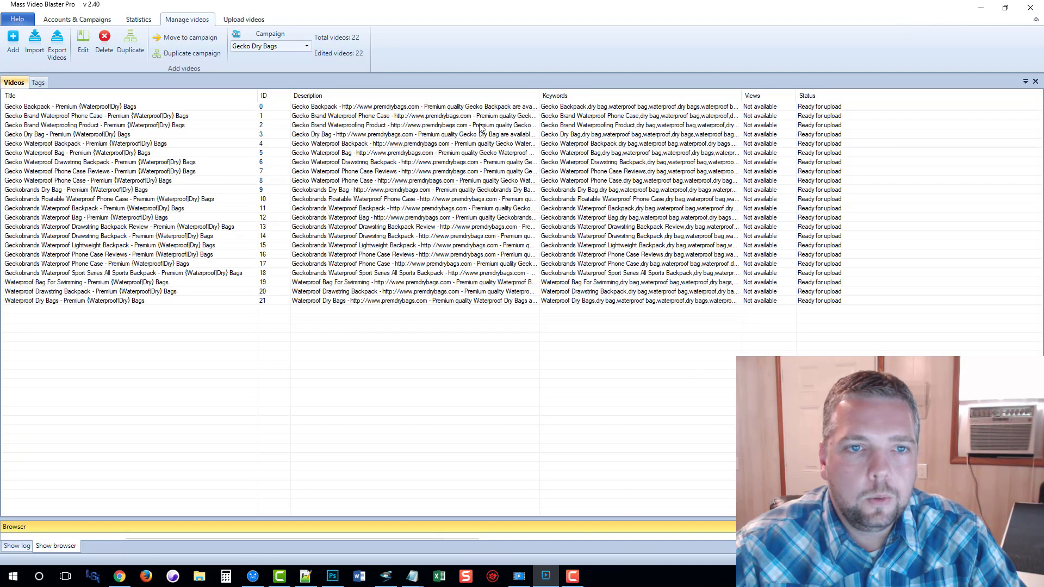
In the upload view, select all 22 campaign videos and manually assign them to the WaterProof Bags account
left_click(252, 23)
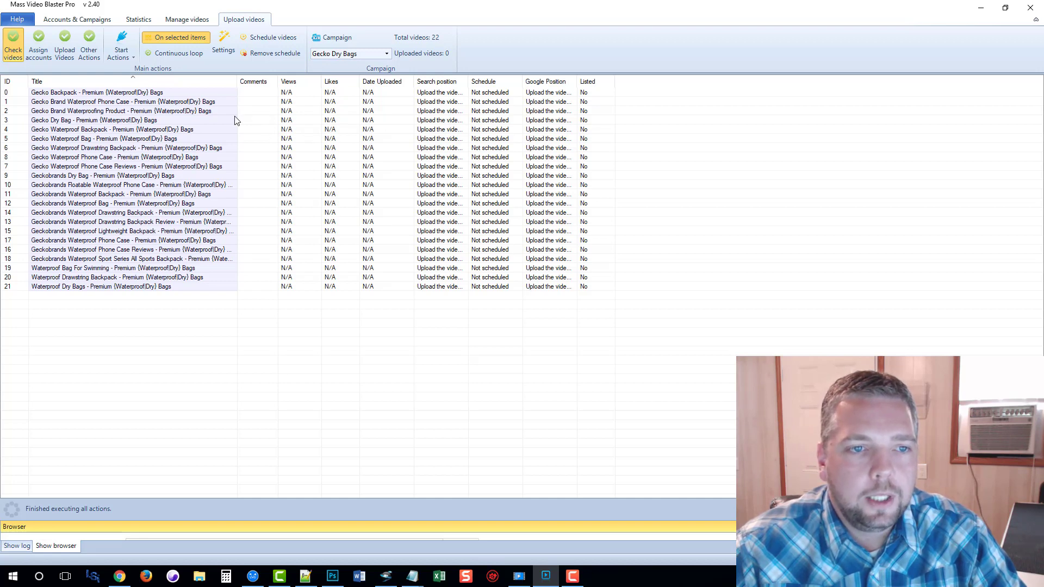
left_click(157, 296)
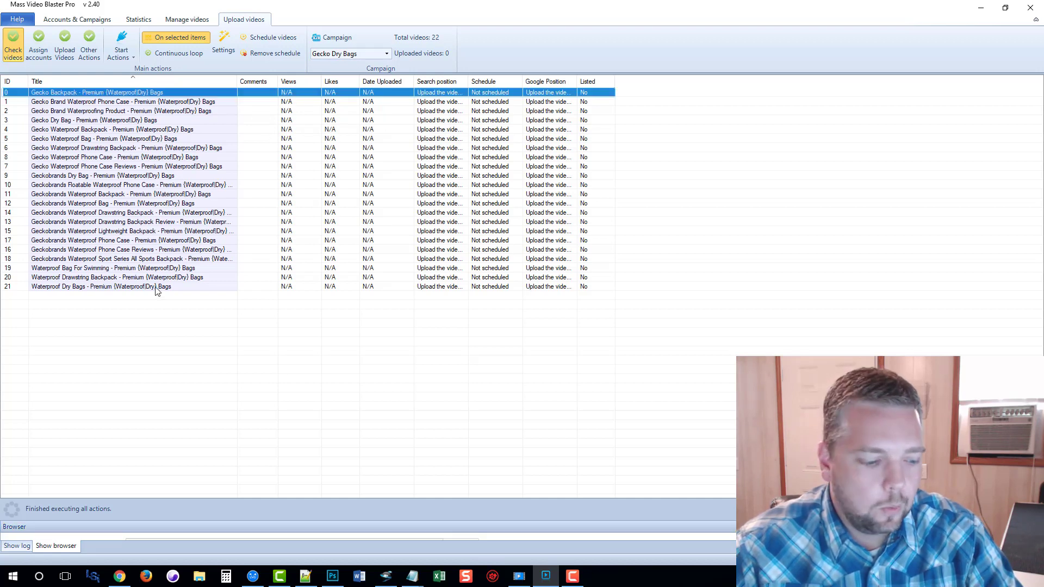
left_click(156, 291, "shift")
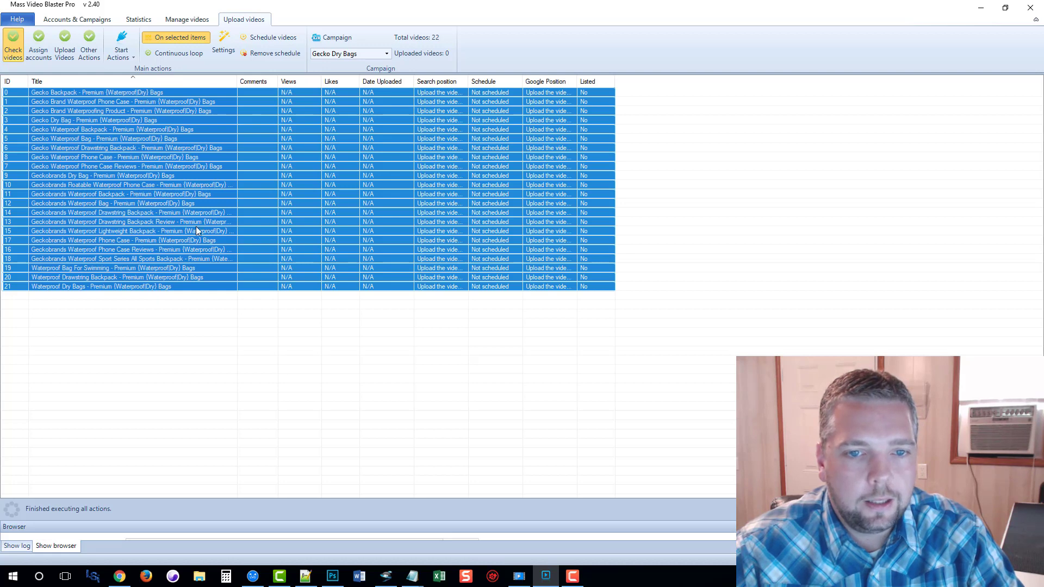
right_click(197, 217)
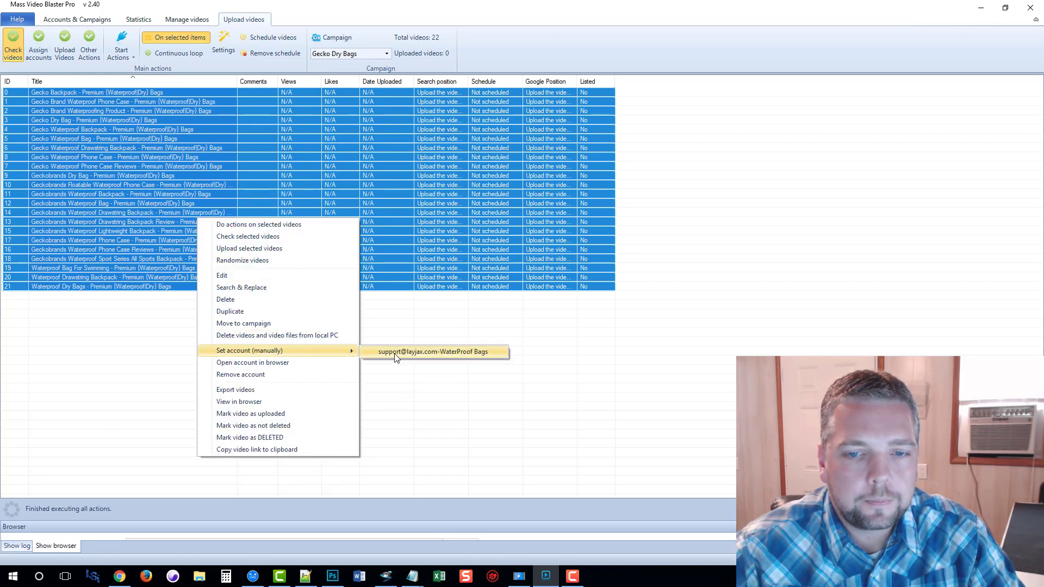
left_click(454, 350)
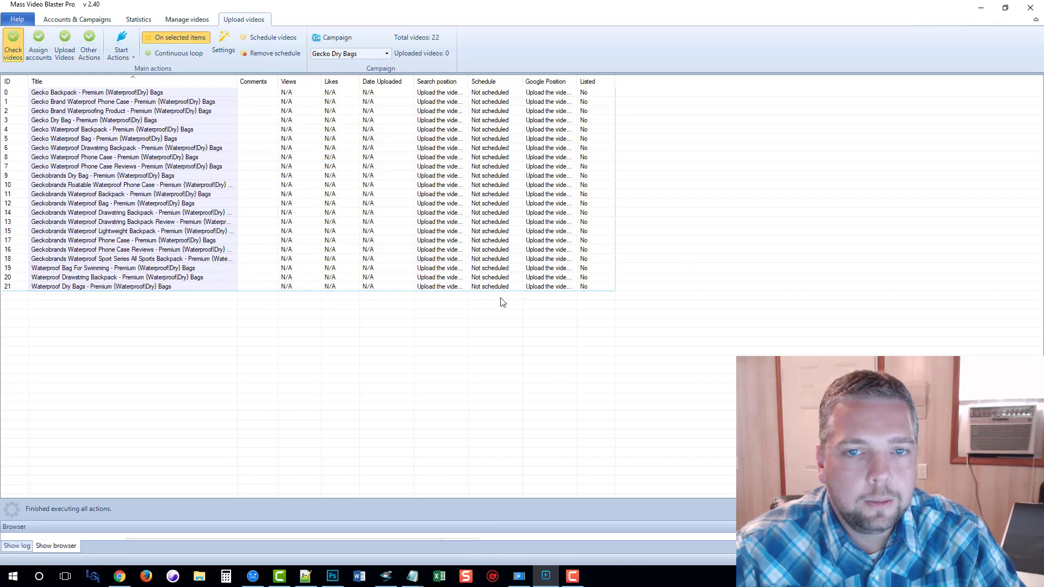
left_click(500, 300)
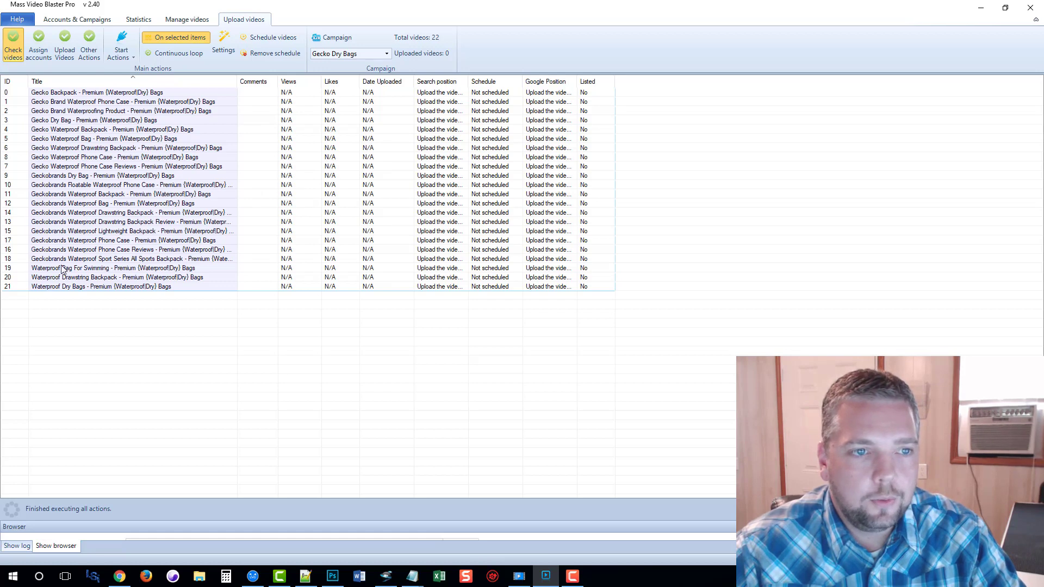
Select all 22 videos of the Gecko Dry Bags campaign and upload the selected videos
left_click(127, 94)
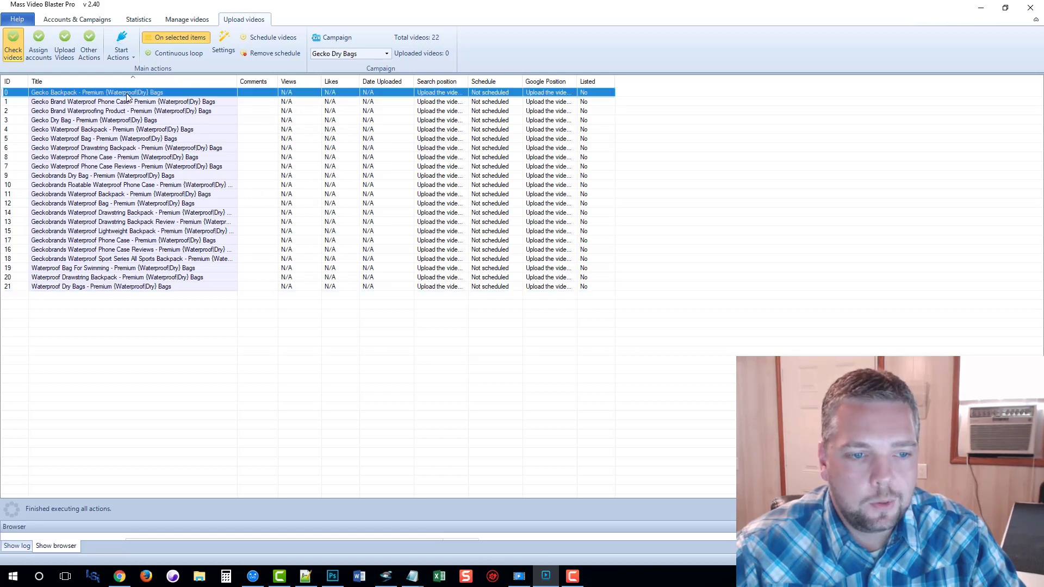
left_click(115, 289, "shift")
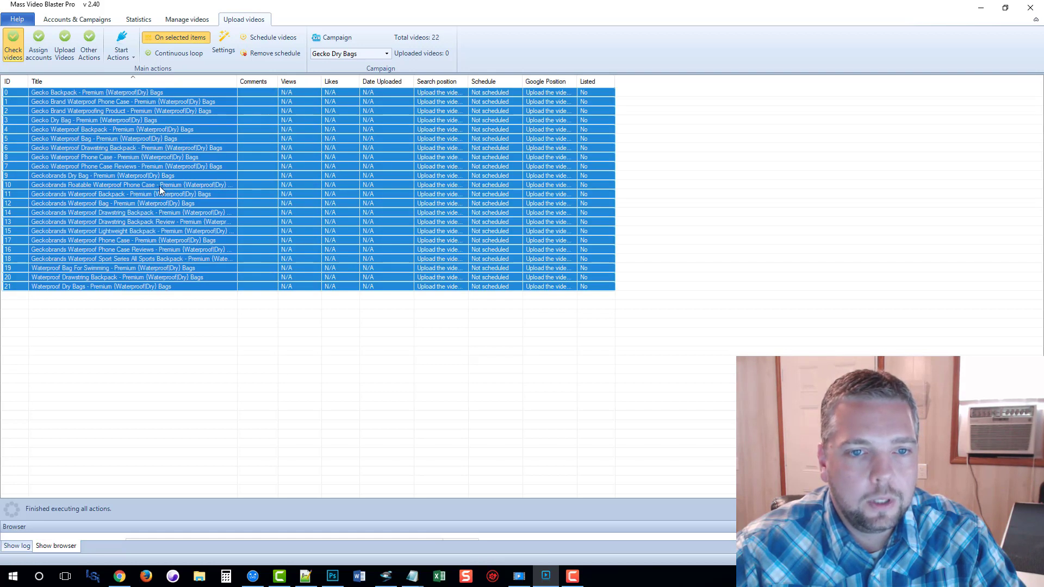
right_click(165, 167)
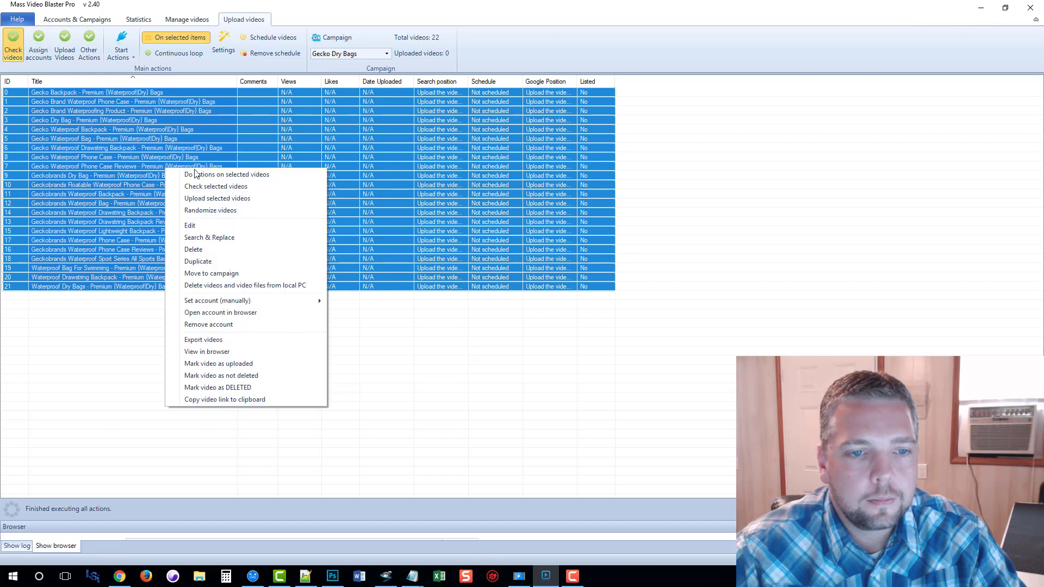
left_click(207, 198)
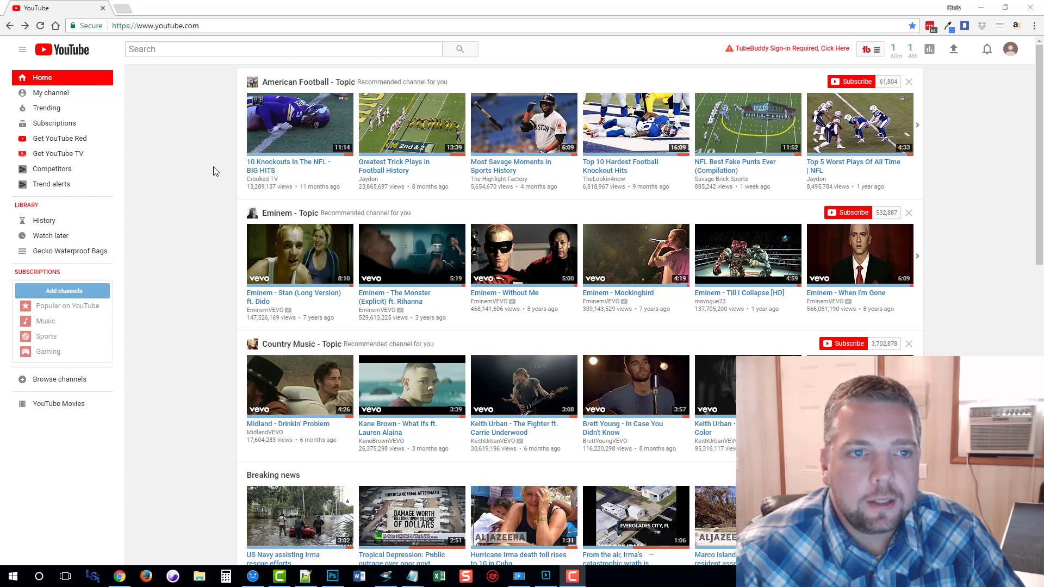
Switch to YouTube in the browser and search for "gecko waterproof bag"
left_click(188, 50)
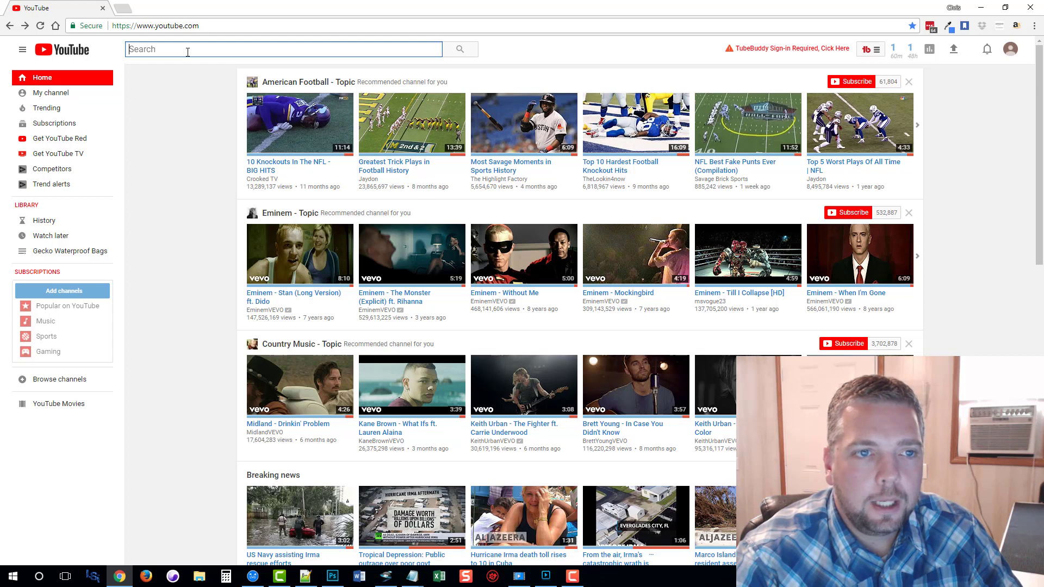
type("ge")
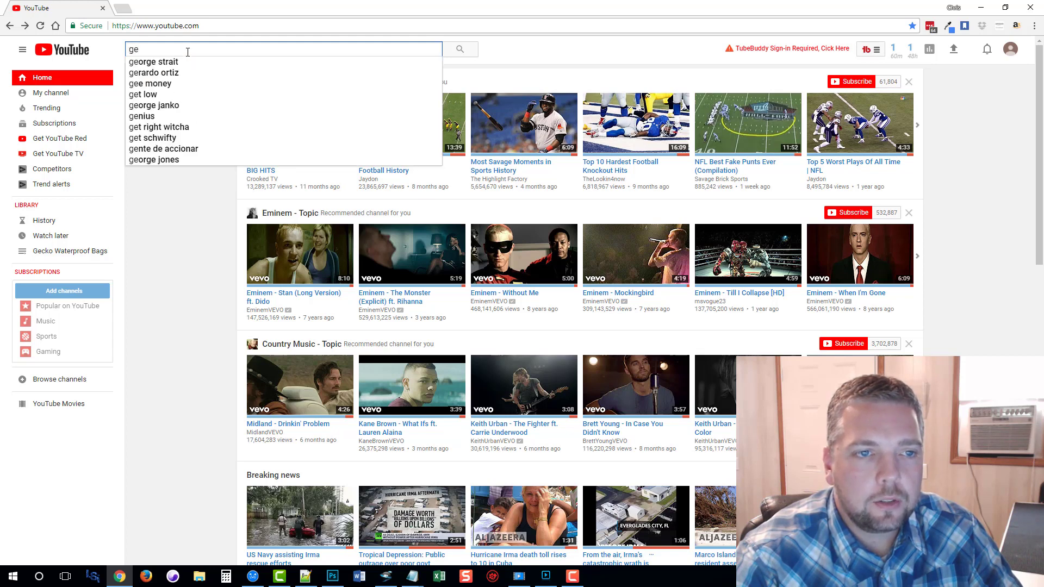
type("cko ")
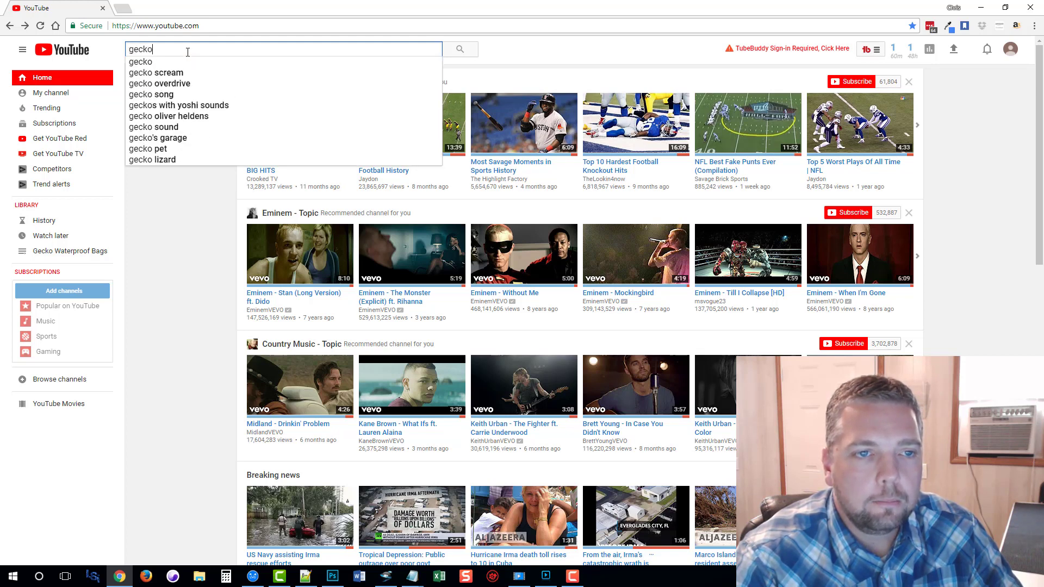
type("wat")
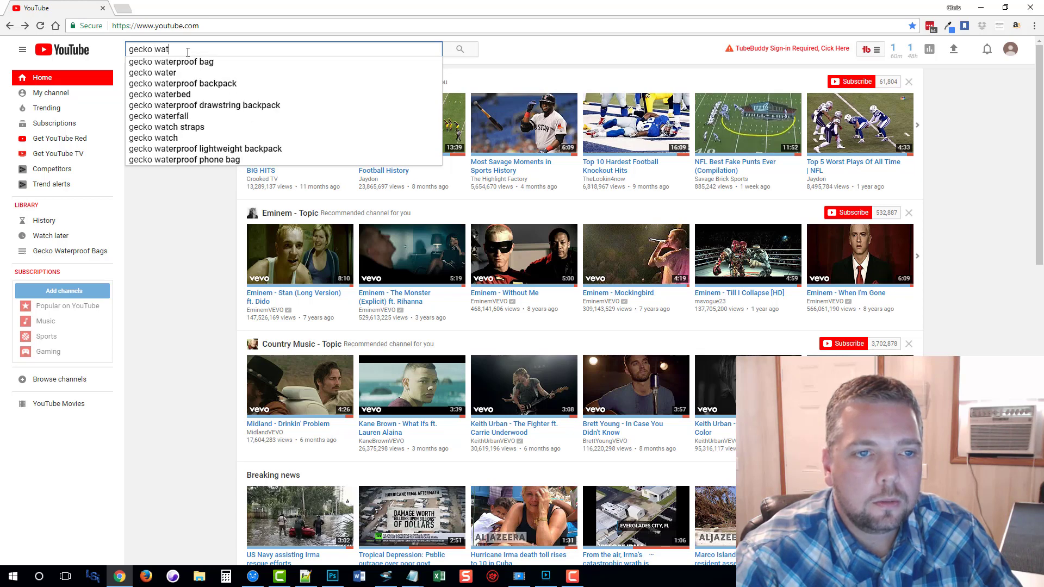
type("erproof bag")
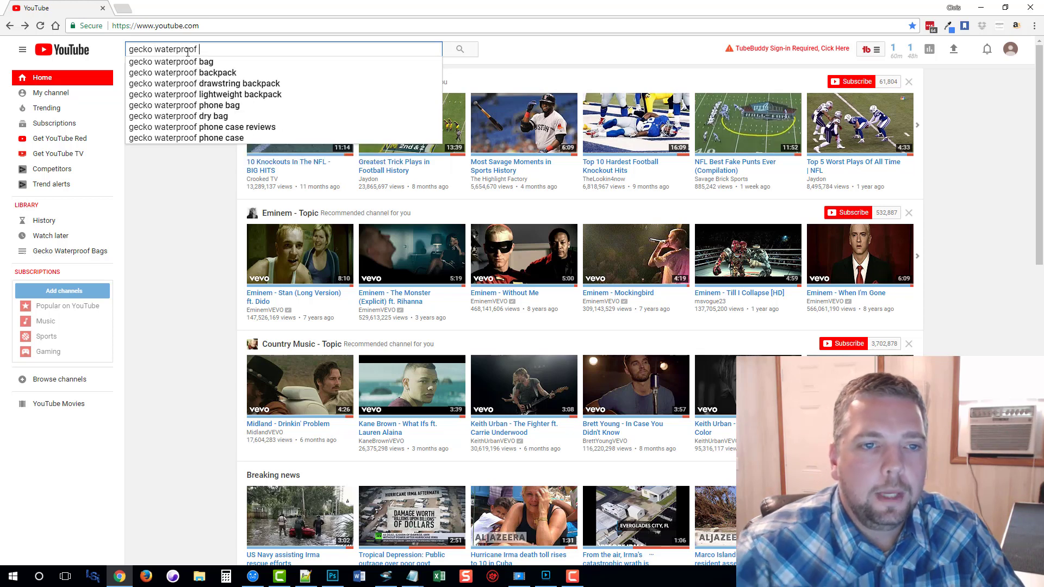
left_click(459, 48)
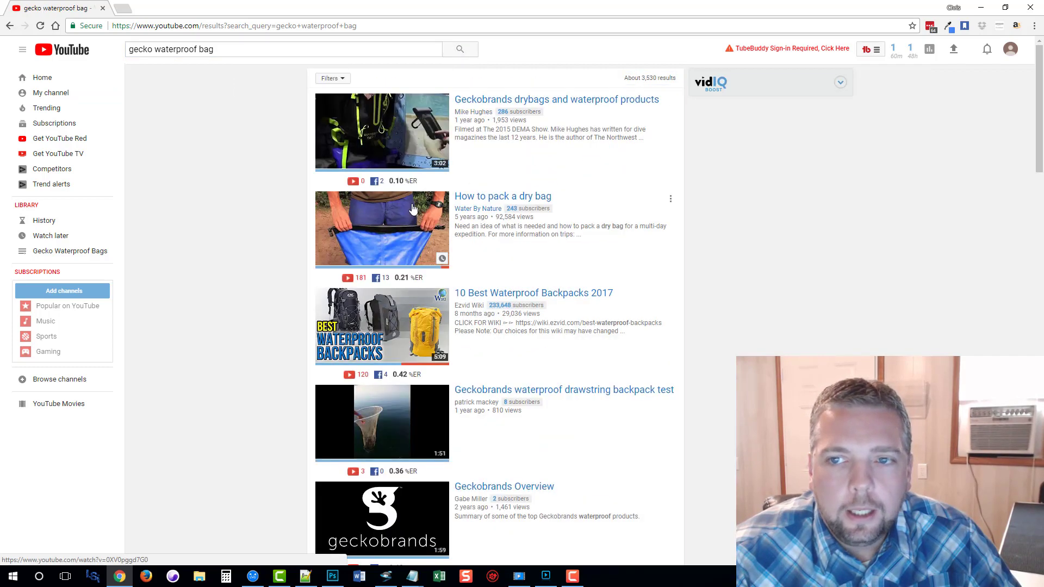
Examine the first page of search results for the videos uploaded by the WaterProof Bags channel and their rankings
scroll(291, 246, "down", 9)
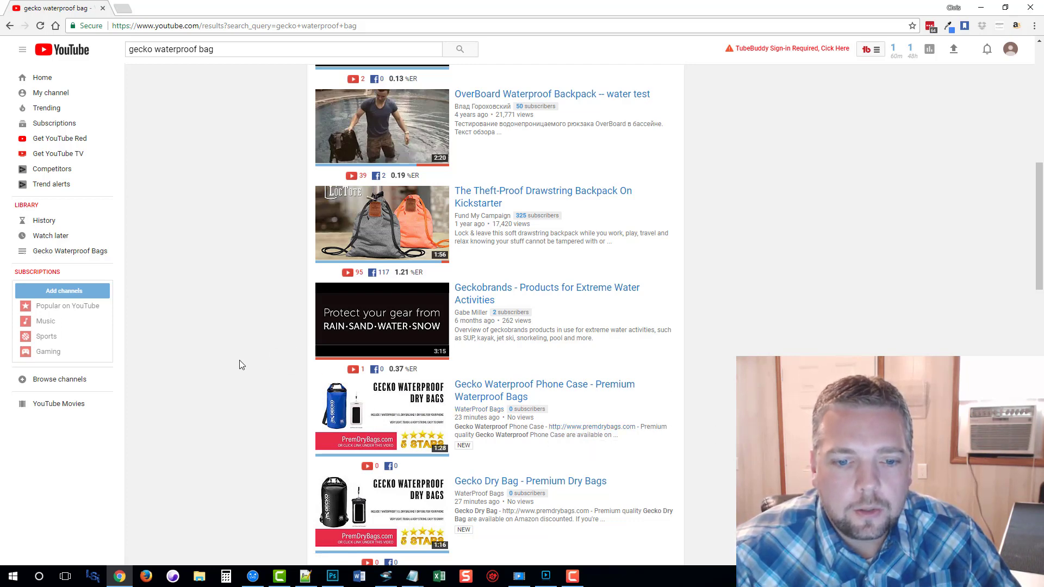
scroll(239, 362, "down", 4)
scroll(252, 344, "down", 2)
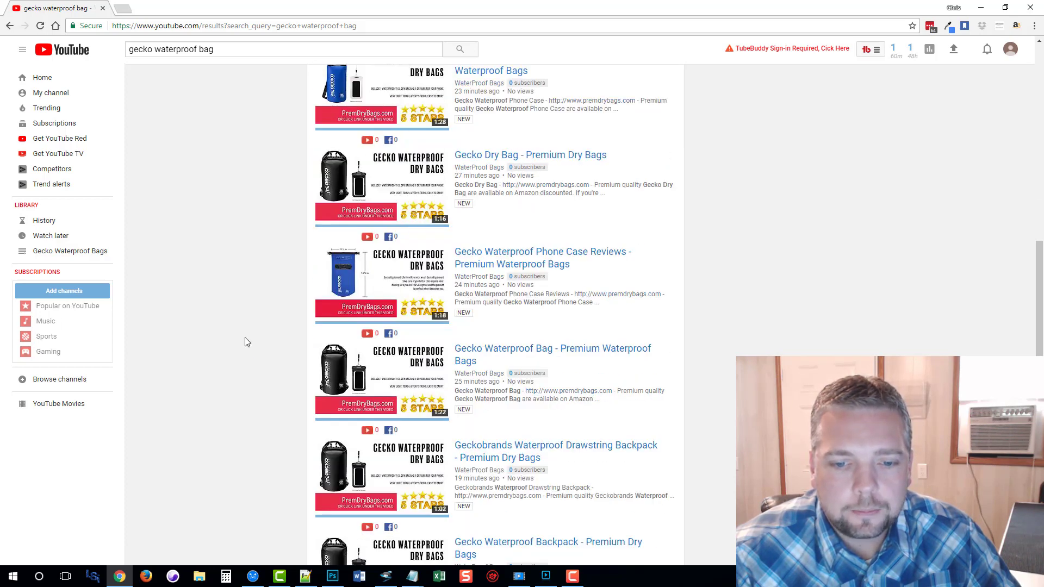
scroll(245, 341, "down", 3)
scroll(246, 341, "down", 3)
scroll(246, 342, "down", 3)
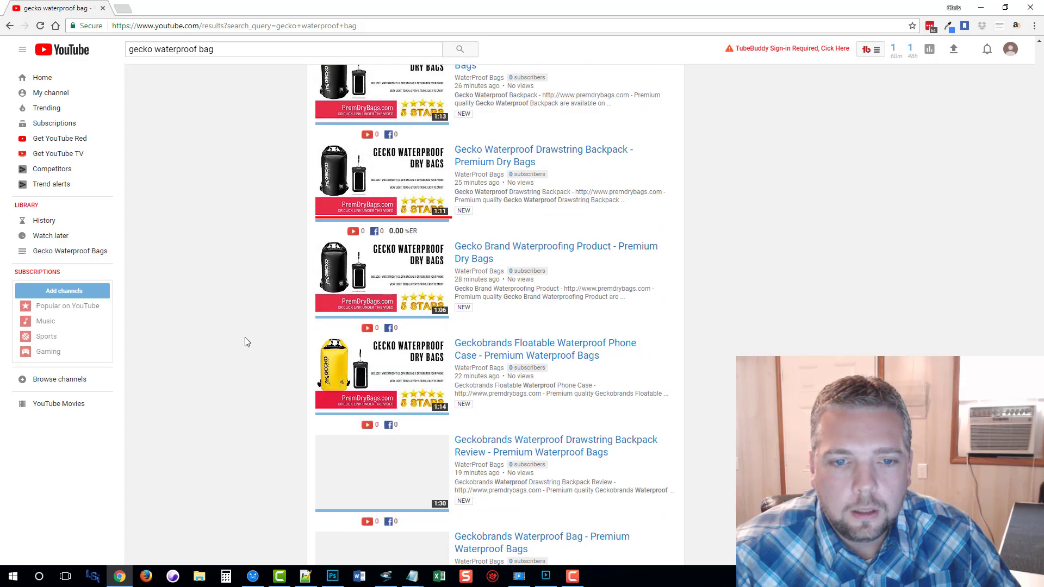
scroll(245, 341, "down", 3)
scroll(246, 342, "down", 3)
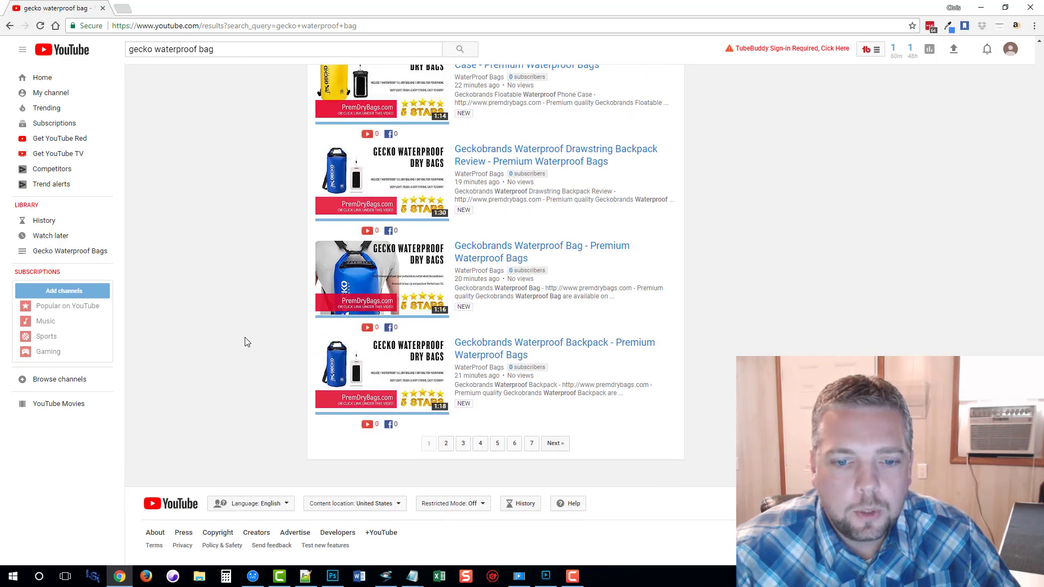
scroll(282, 228, "up", 15)
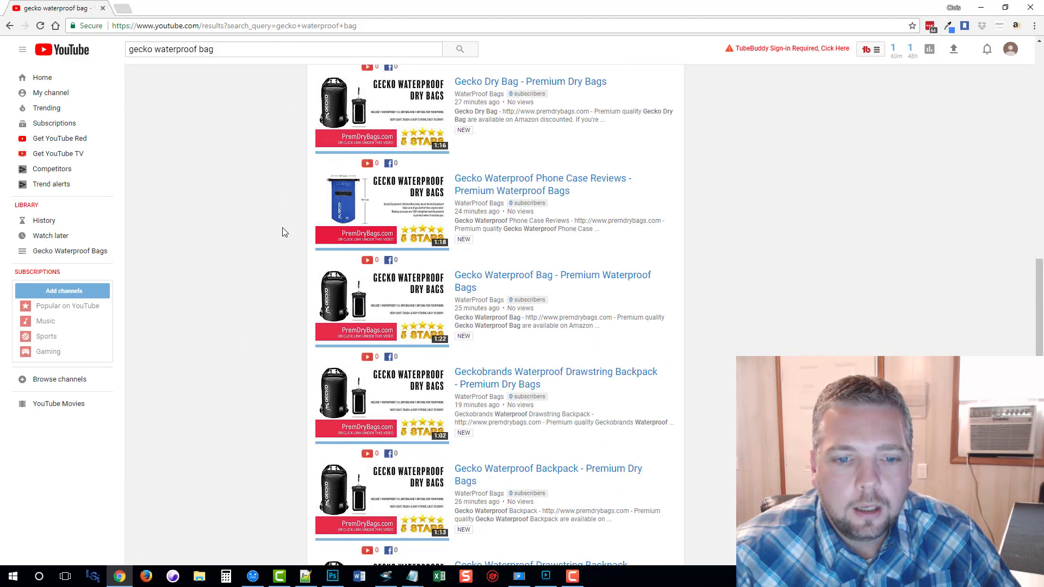
scroll(282, 227, "down", 10)
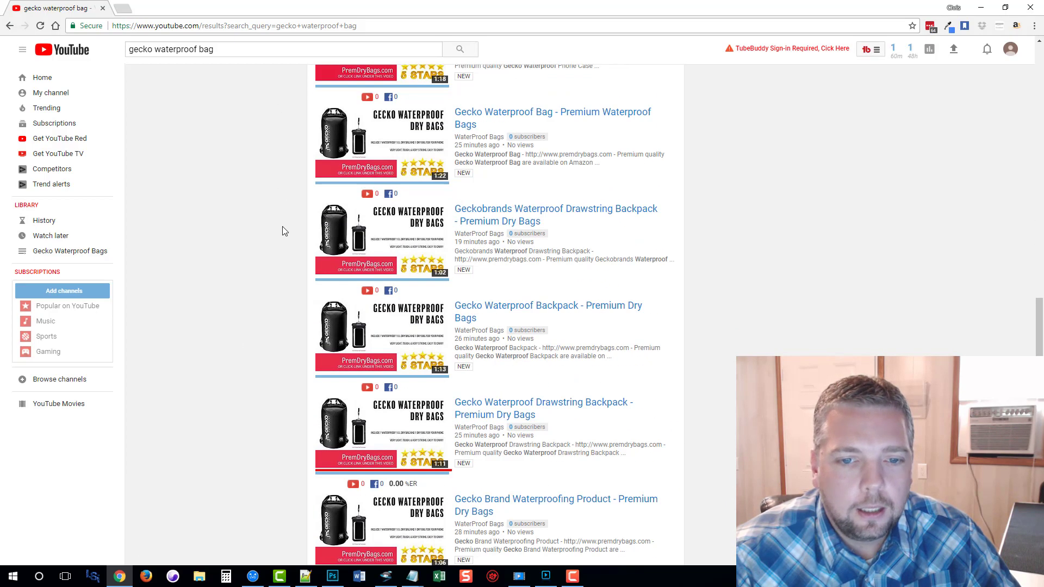
scroll(282, 226, "up", 10)
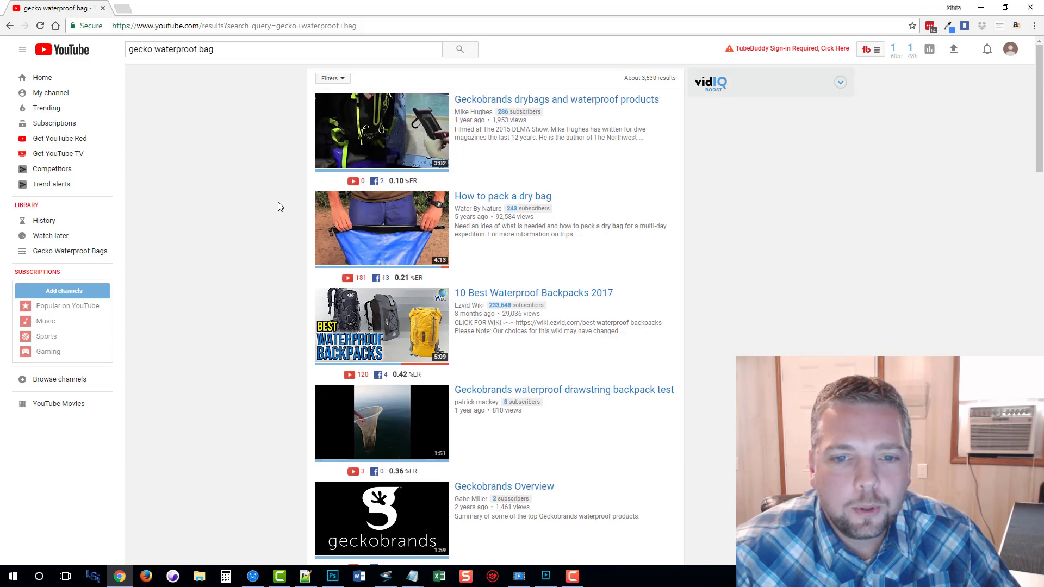
scroll(278, 233, "down", 10)
scroll(437, 380, "down", 10)
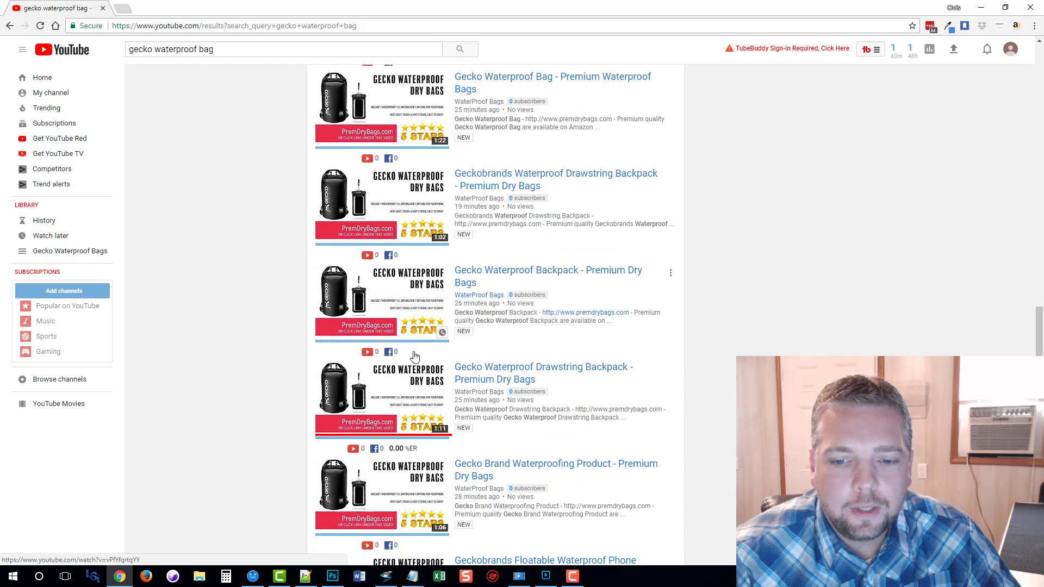
Open the next page of search results and check it for more WaterProof Bags videos
left_click(555, 443)
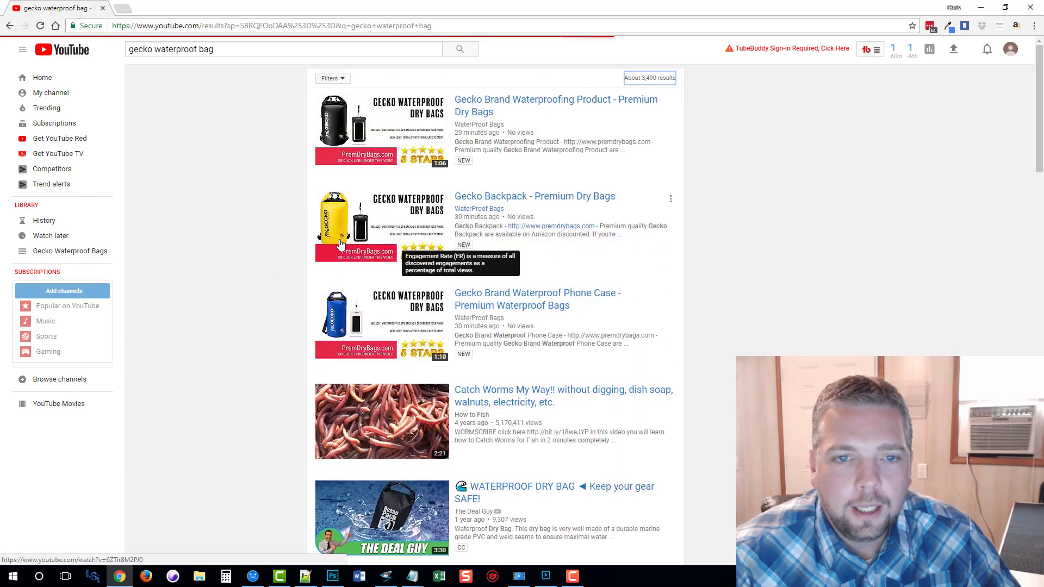
scroll(258, 339, "down", 1)
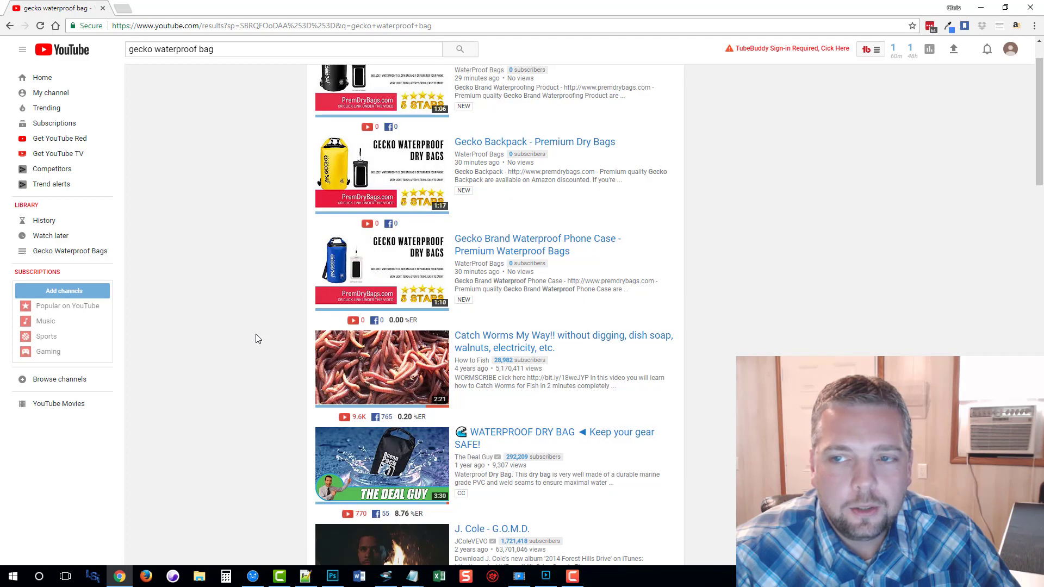
scroll(258, 339, "up", 1)
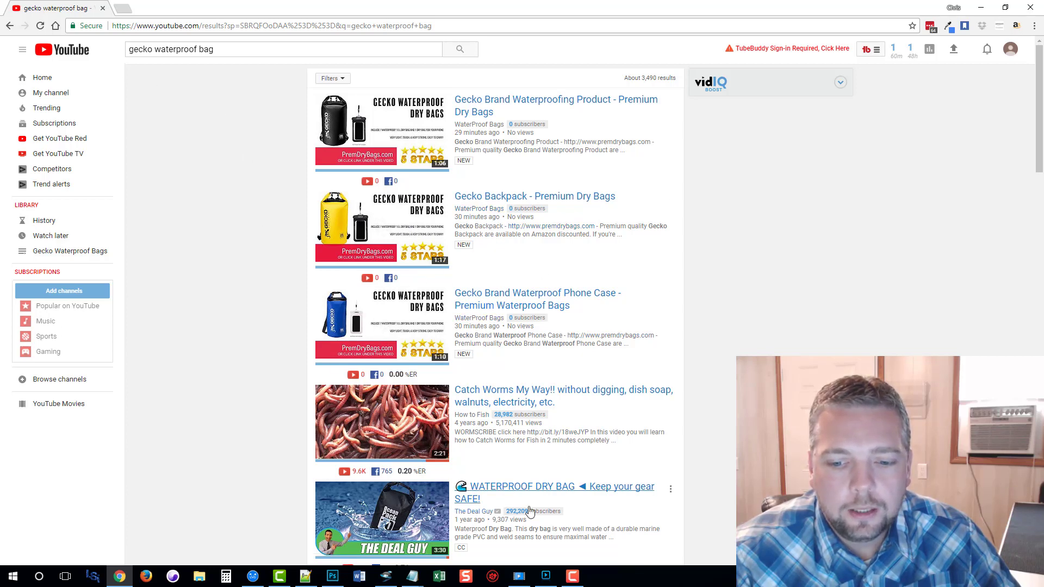
Return to Mass Video Blaster Pro, open the uploaded Gecko Waterproof Drawstring Backpack video, and search Google for "Gecko Waterproof Drawstring Backpack" from its title
left_click(546, 578)
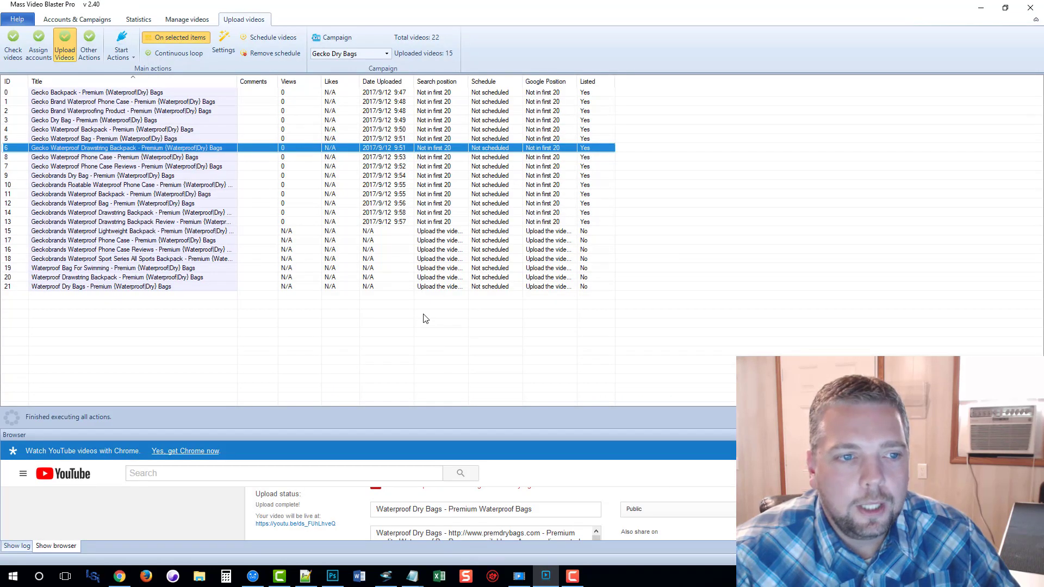
double_click(61, 153)
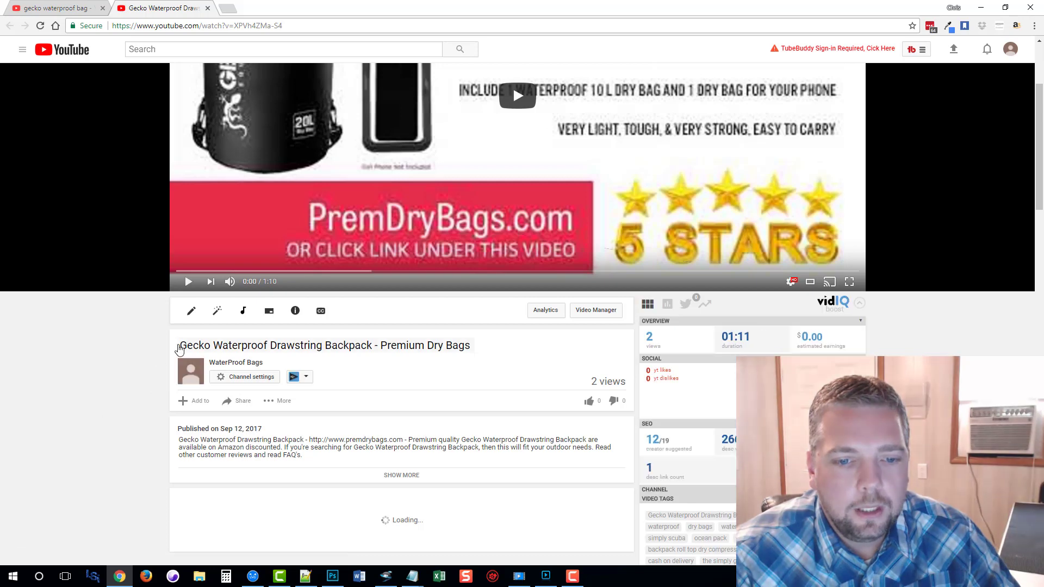
mouse_move(179, 346)
left_mouse_down()
mouse_move(363, 347)
mouse_move(168, 346)
left_mouse_up()
right_click(380, 346)
left_click(310, 347)
right_click(200, 346)
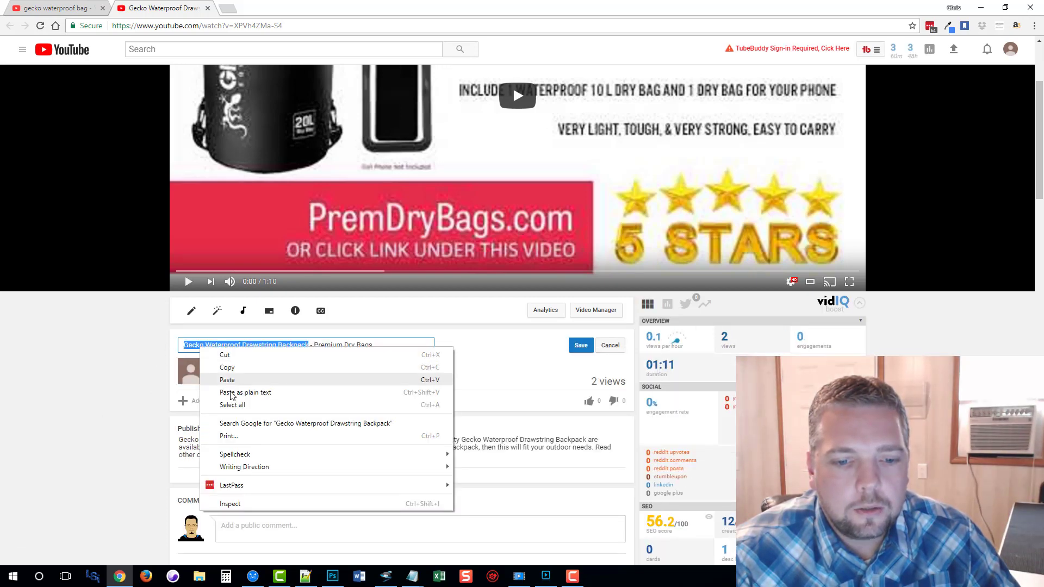
left_click(234, 424)
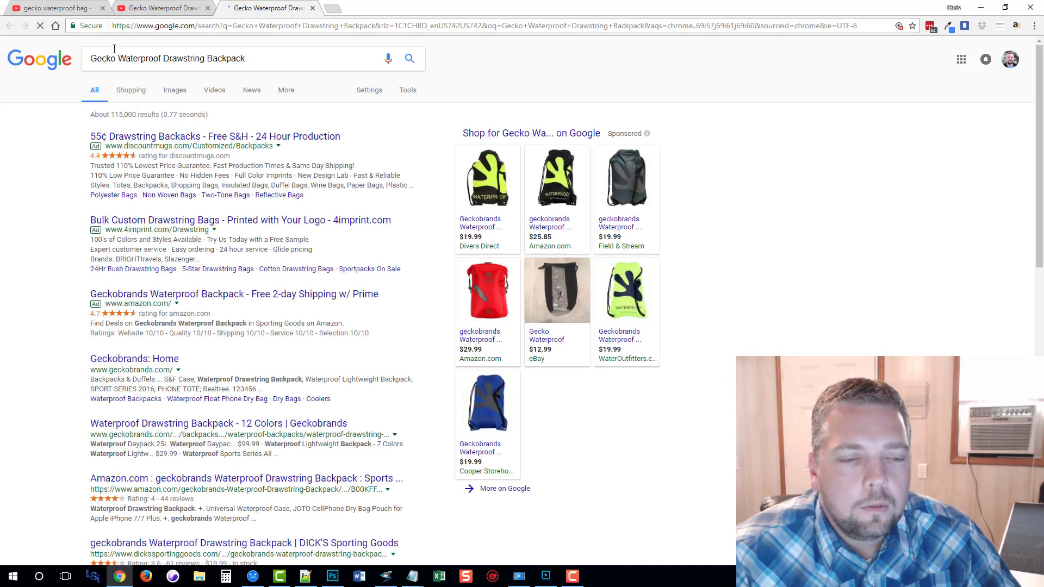
Examine the Google results for the WaterProof Bags video listing and the premdrybags.com link in its description
scroll(54, 261, "down", 3)
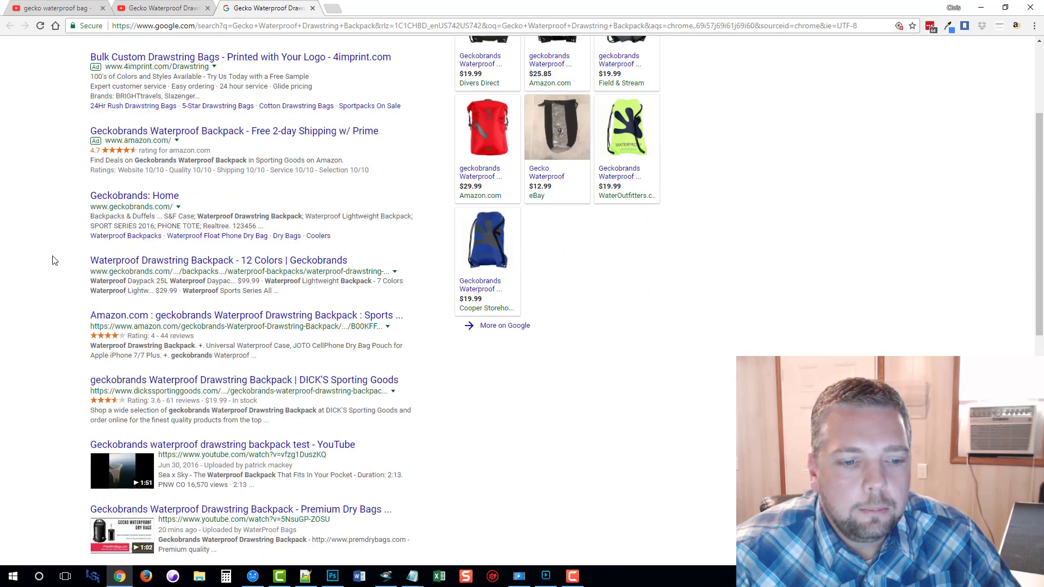
scroll(55, 260, "down", 3)
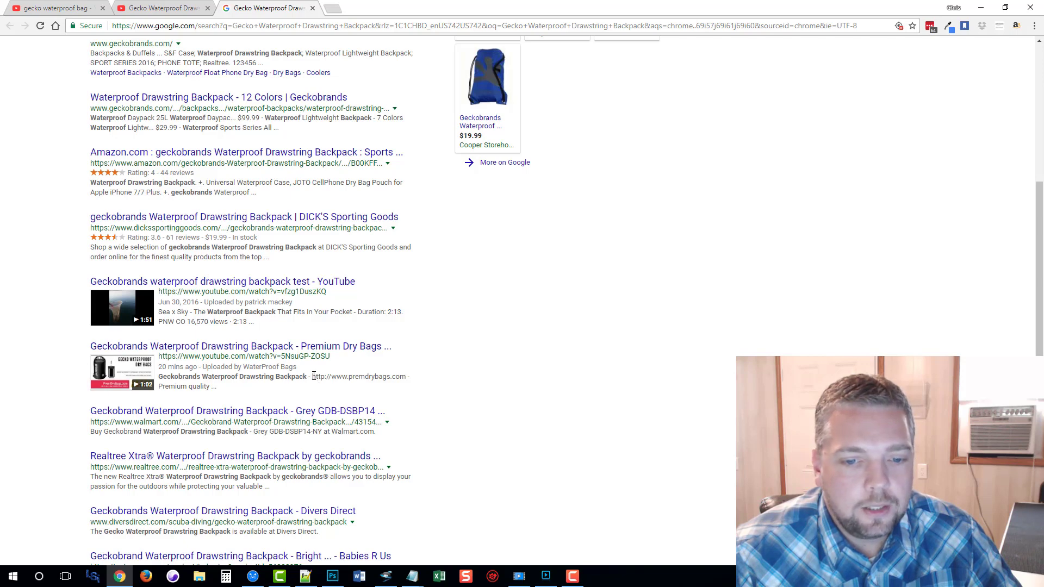
left_click_drag(314, 376, 386, 376)
right_click(405, 377)
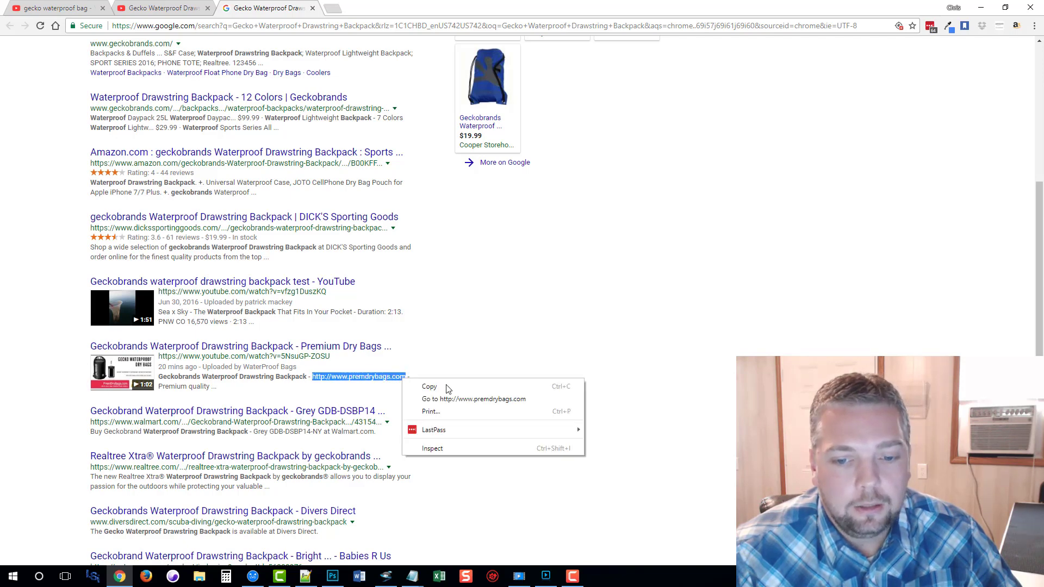
left_click(473, 316)
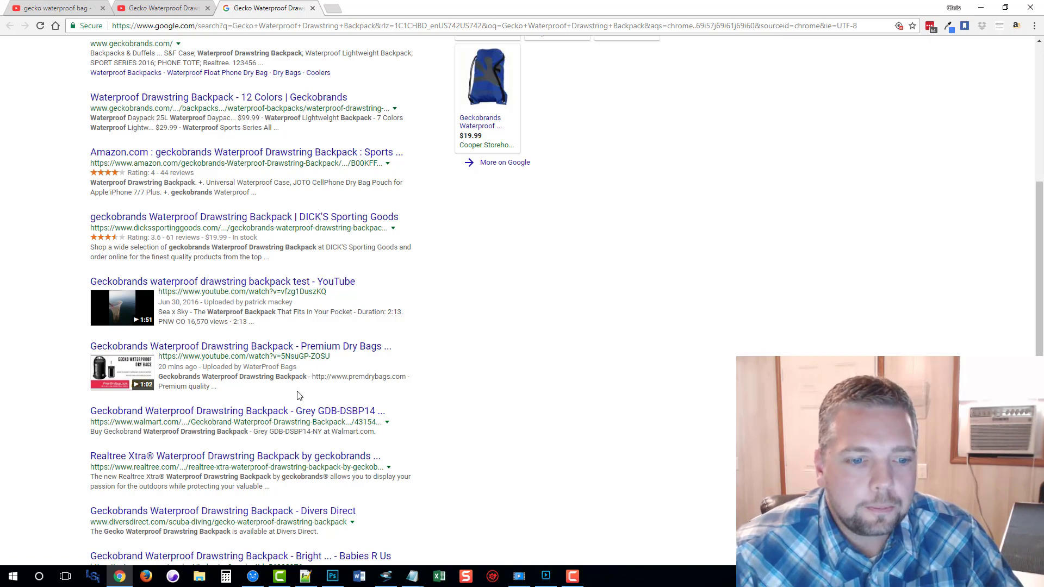
scroll(297, 395, "down", 5)
scroll(291, 394, "up", 11)
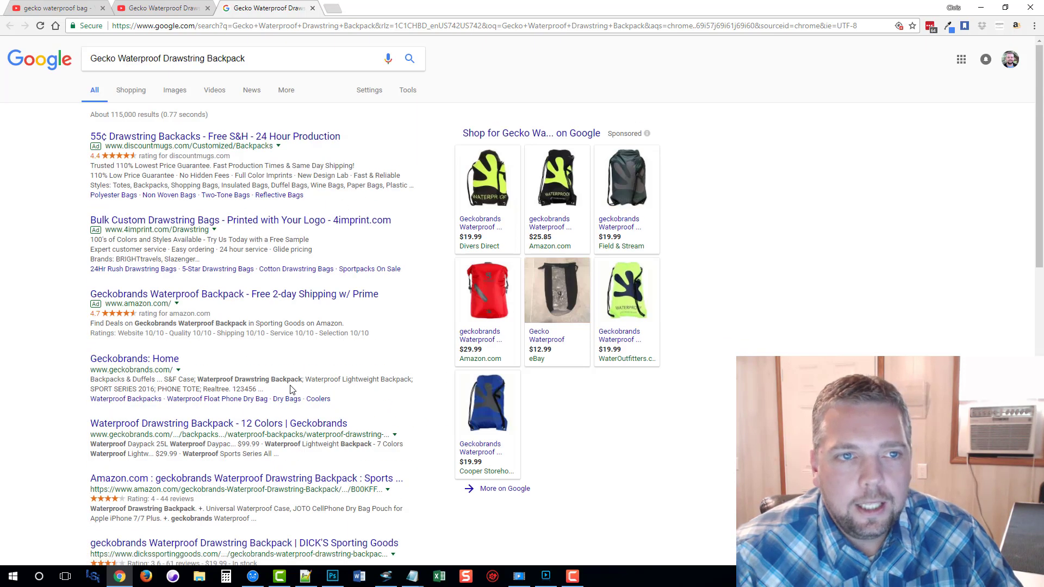
Return to the YouTube results, rerun the "gecko waterproof bag" search, and review the first page
left_click(169, 8)
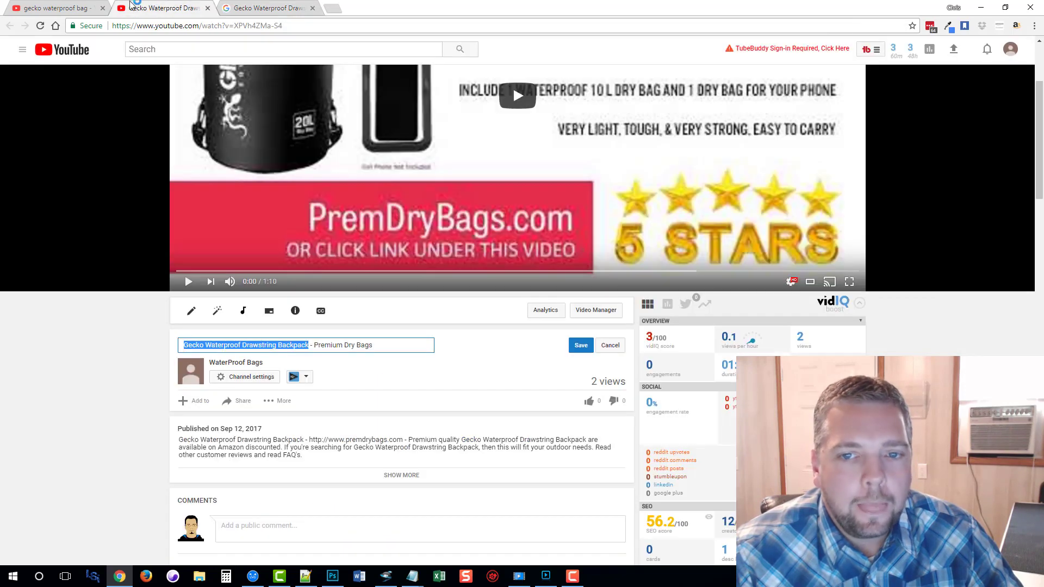
left_click(73, 6)
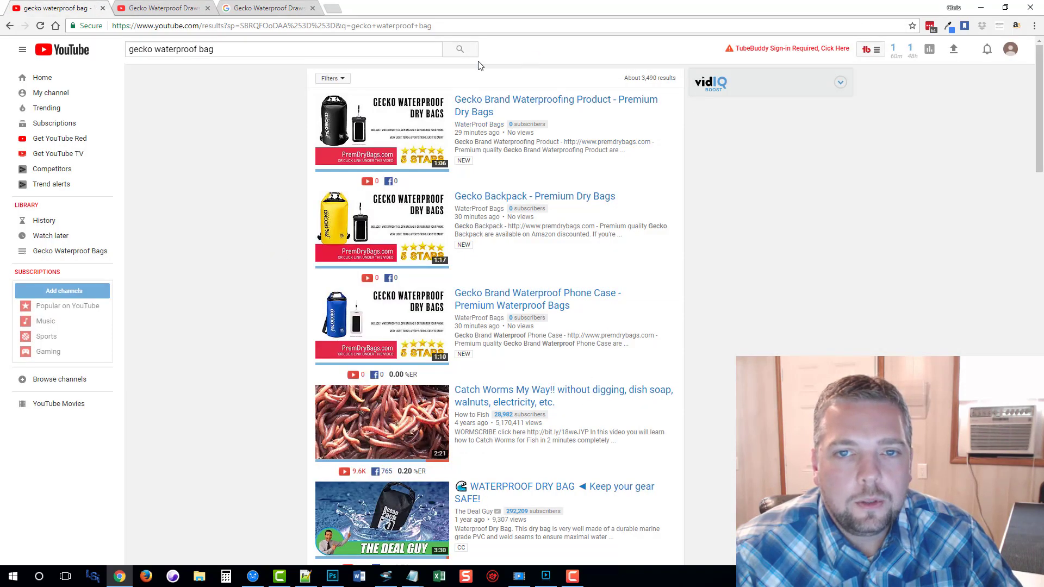
left_click(459, 50)
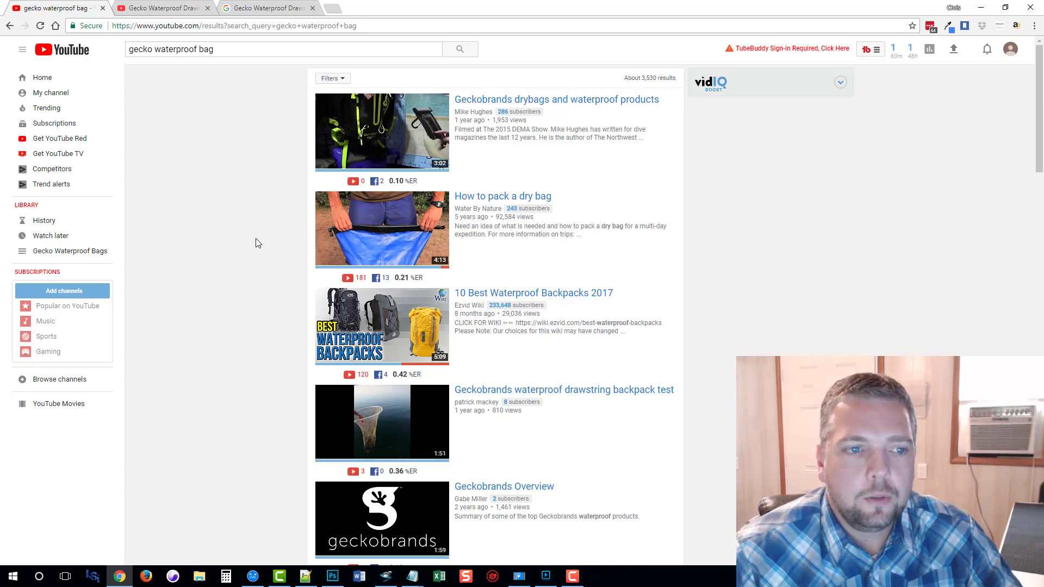
scroll(246, 256, "down", 2)
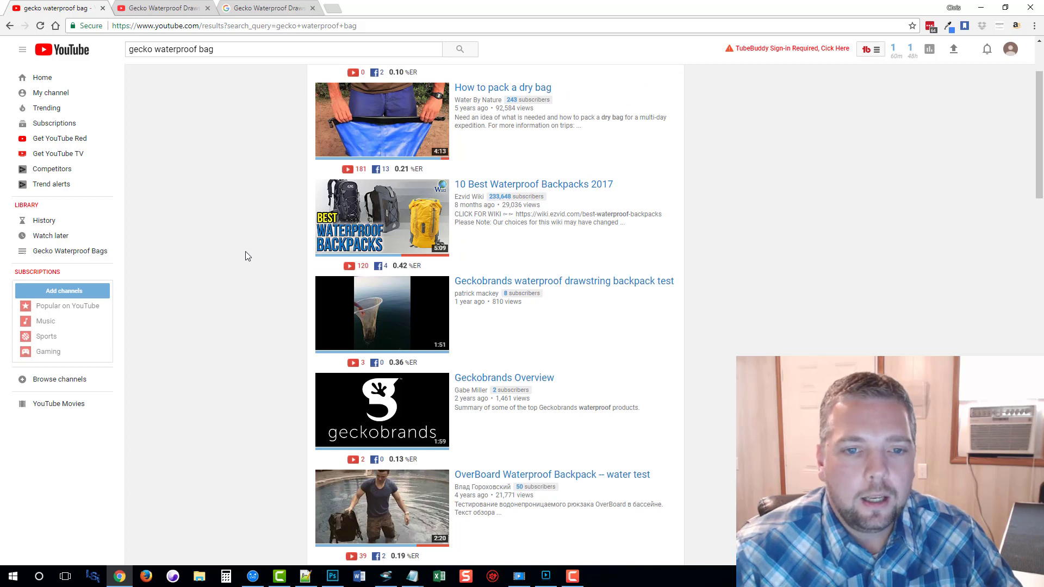